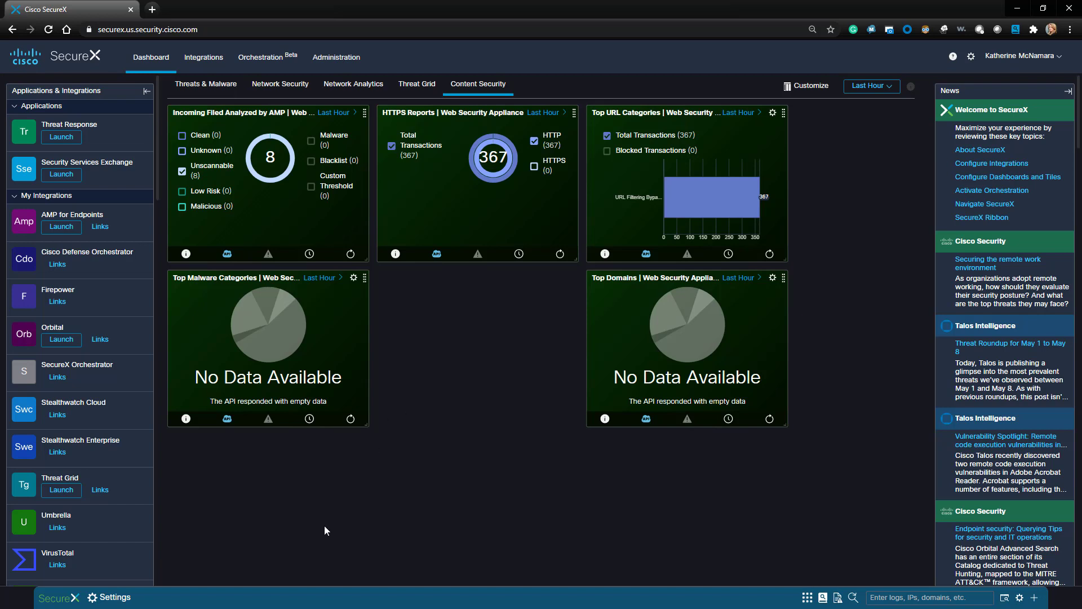
- Log in to the Security Services Exchange admin console and review the Cloud Services settings
{"action": "left_click", "coordinate": [61, 174]}
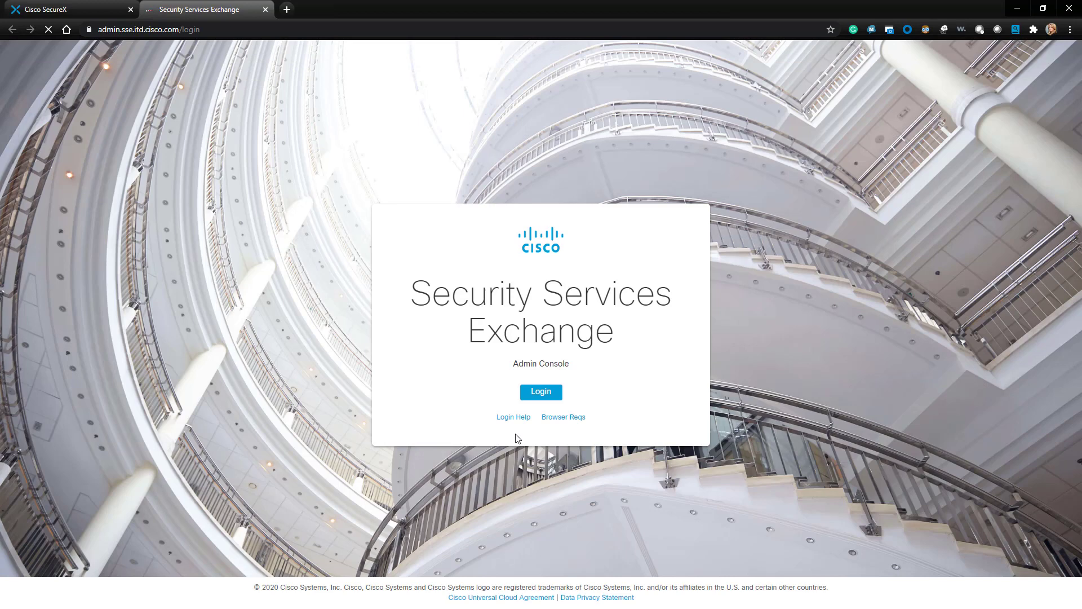
{"action": "left_click", "coordinate": [543, 393]}
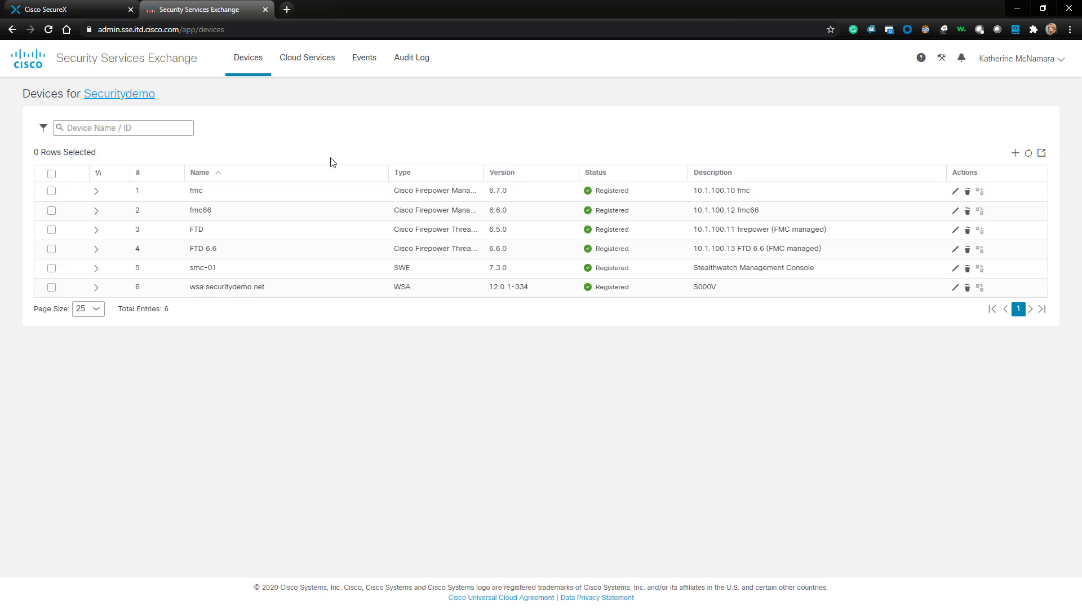
{"action": "left_click", "coordinate": [318, 61]}
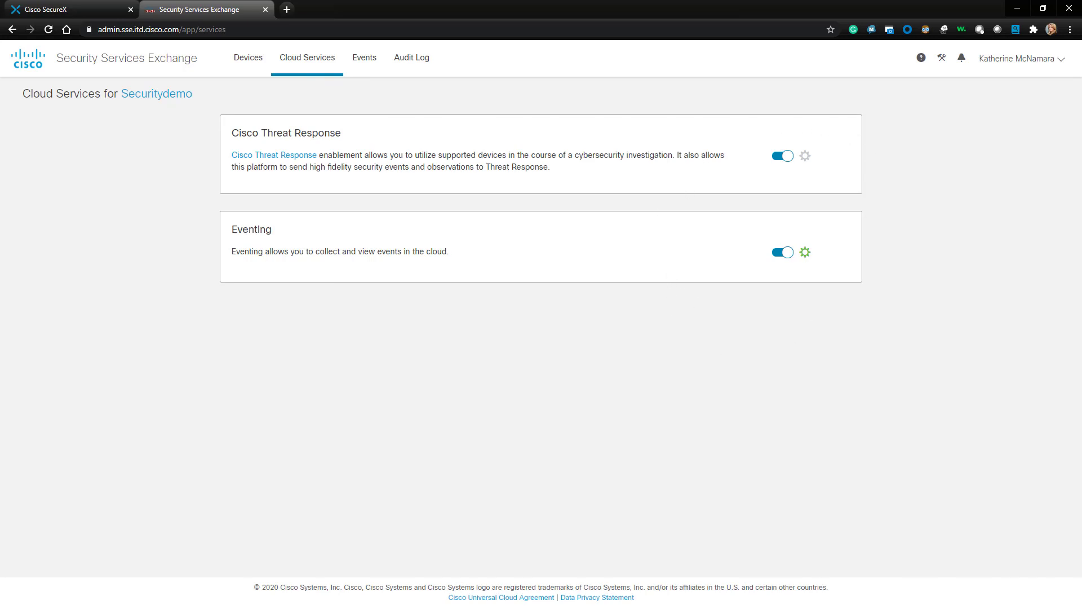
- Add a new device from the Devices page and generate its one-hour registration token
{"action": "left_click", "coordinate": [229, 58]}
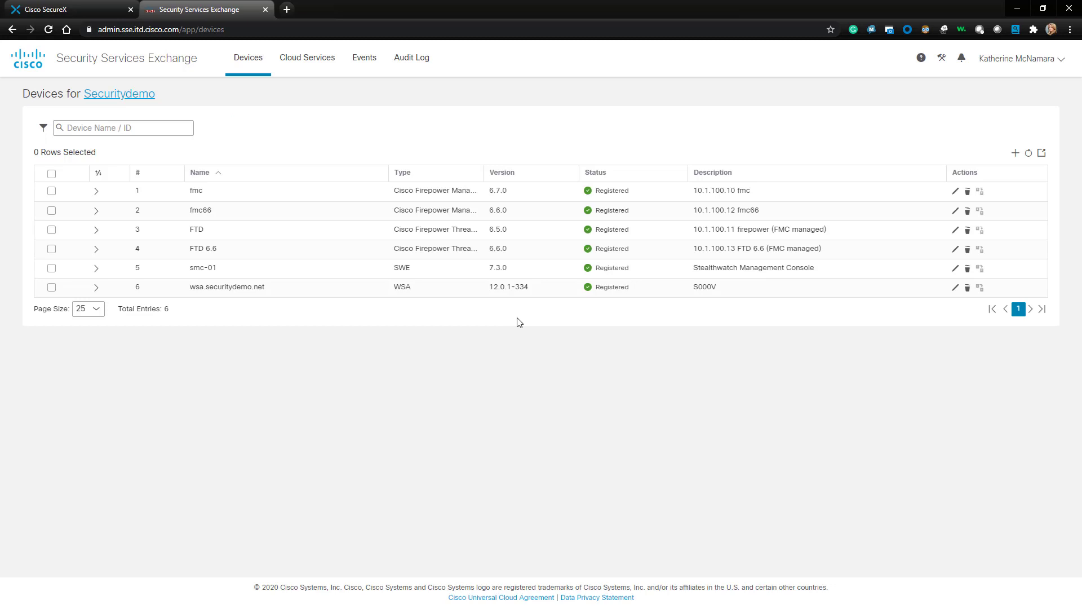
{"action": "left_click", "coordinate": [1014, 153]}
{"action": "left_click", "coordinate": [658, 215]}
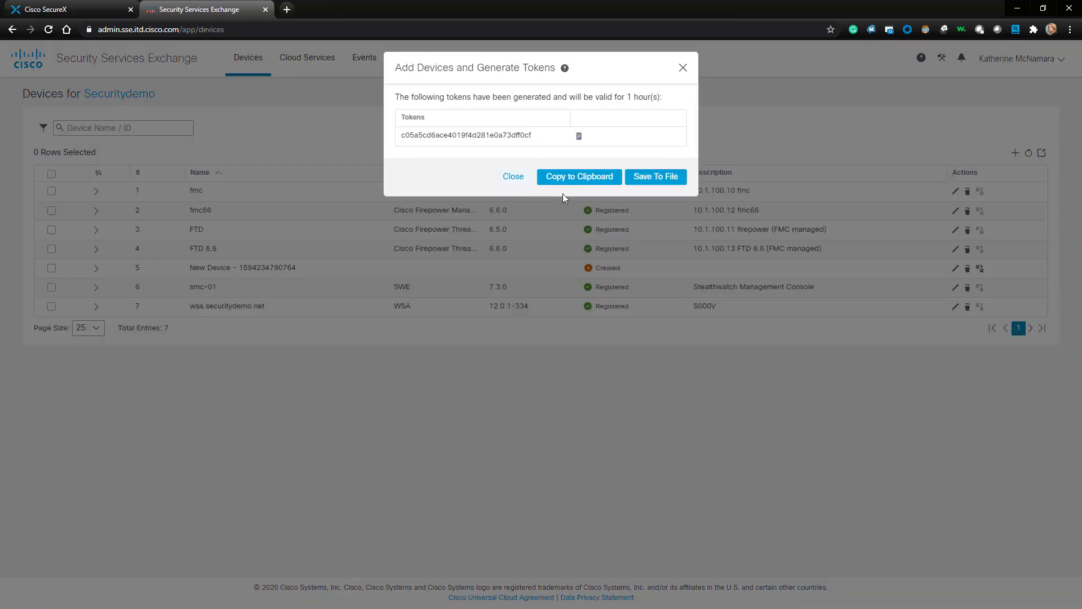
{"action": "left_click", "coordinate": [682, 70]}
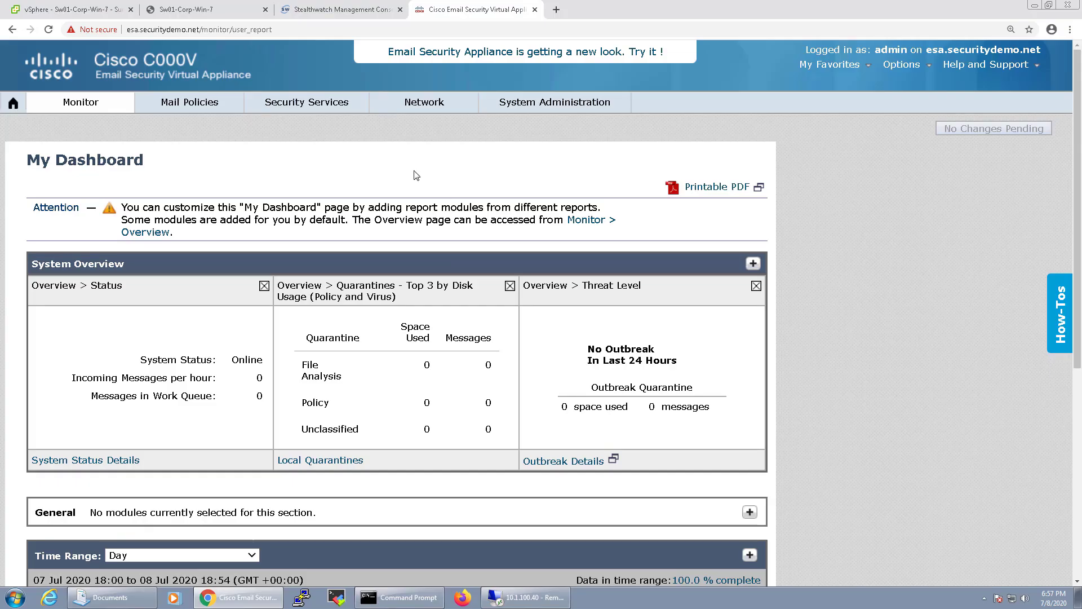
- Enable Threat Response under Network > Cloud Service Settings, submit it, and commit the change
{"action": "mouse_move", "coordinate": [396, 104]}
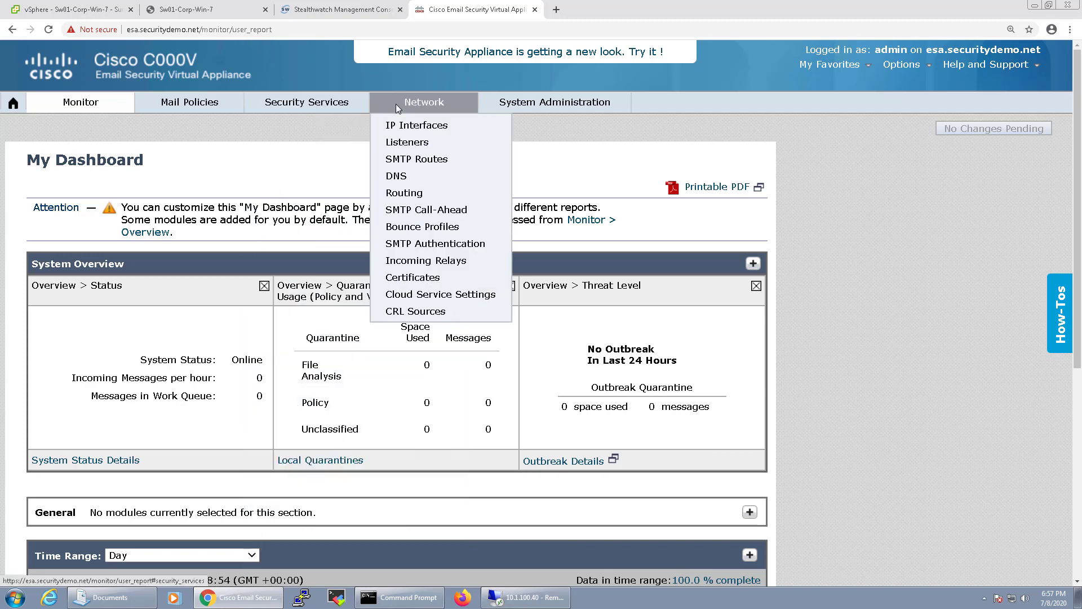
{"action": "left_click", "coordinate": [410, 295]}
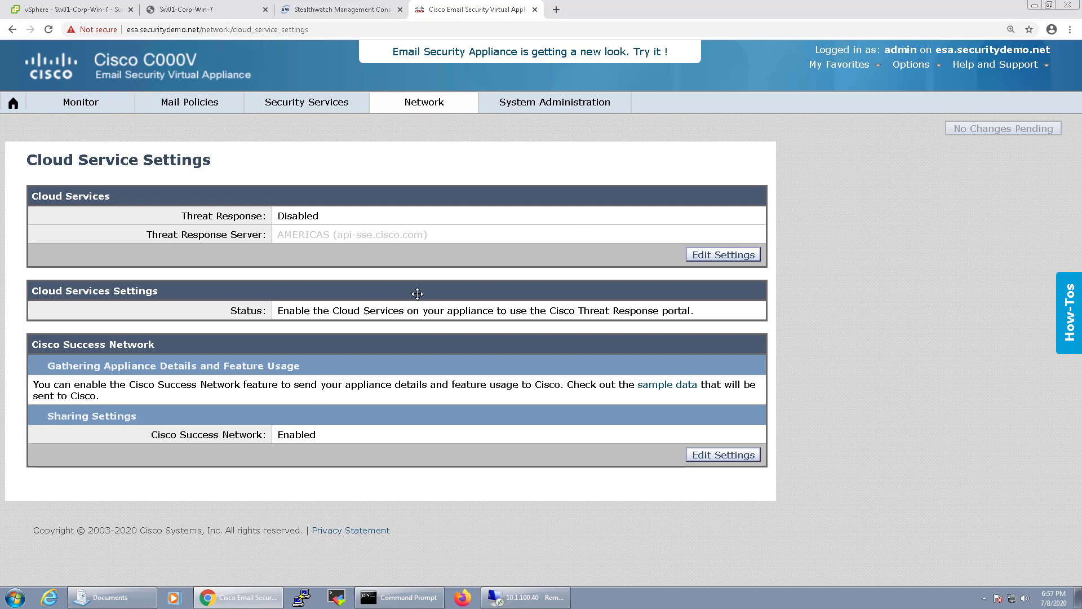
{"action": "left_click", "coordinate": [712, 255]}
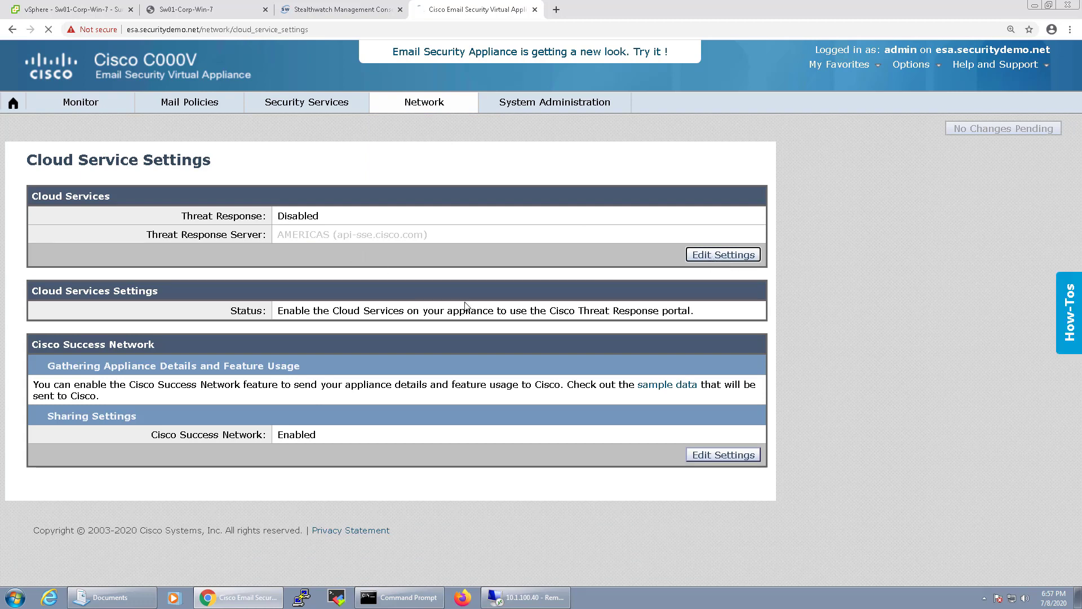
{"action": "left_click", "coordinate": [283, 216]}
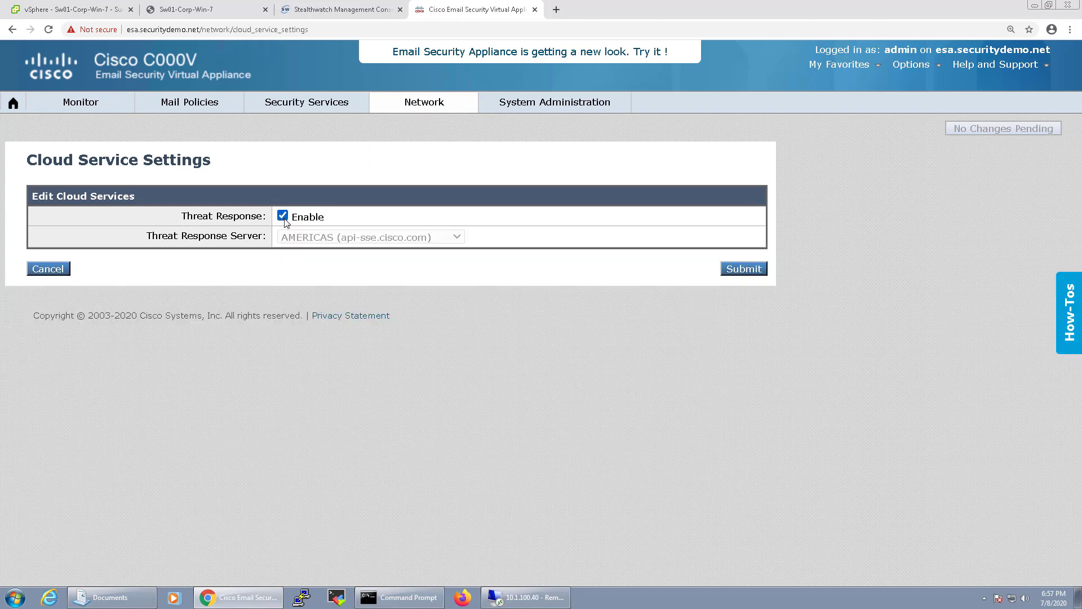
{"action": "left_click", "coordinate": [754, 270]}
{"action": "left_click", "coordinate": [1005, 128]}
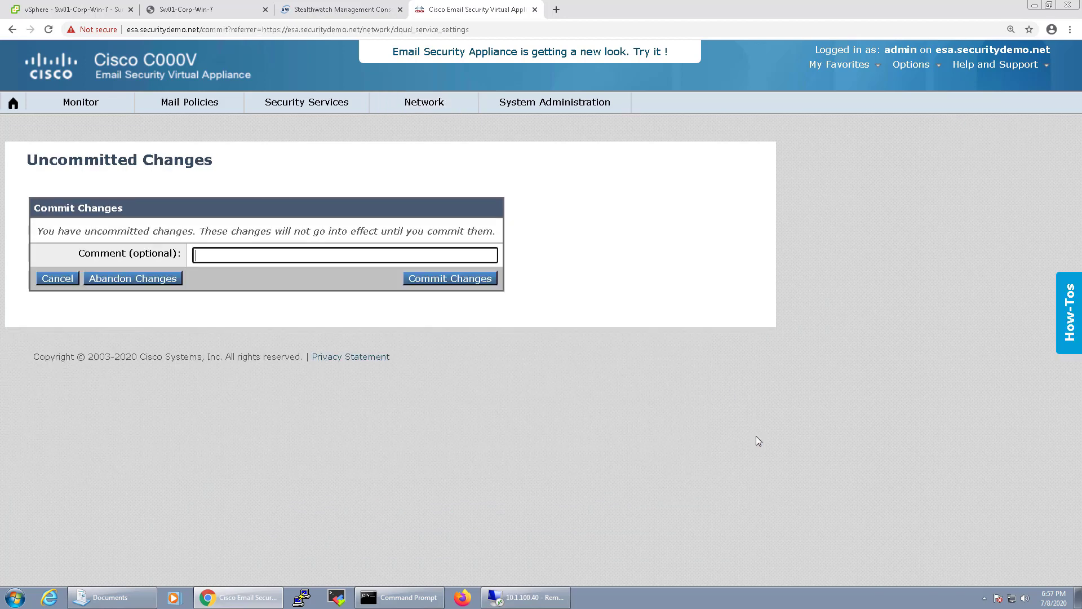
{"action": "left_click", "coordinate": [438, 278]}
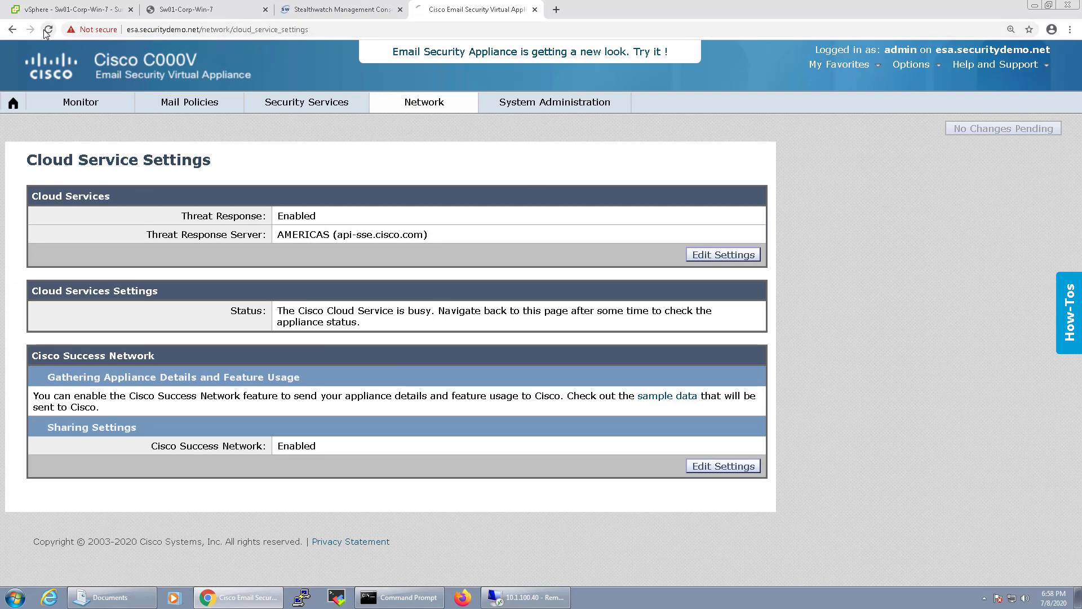
- Paste the generated token into the Registration Token field and register the appliance
{"action": "left_click", "coordinate": [49, 30]}
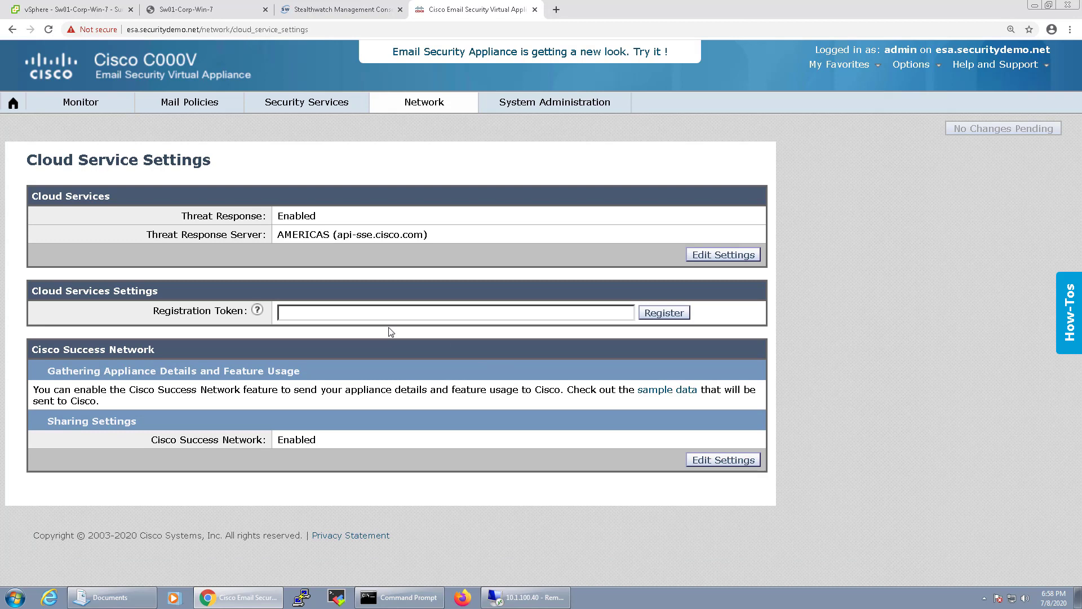
{"action": "left_click", "coordinate": [307, 312]}
{"action": "key", "text": "ctrl+v"}
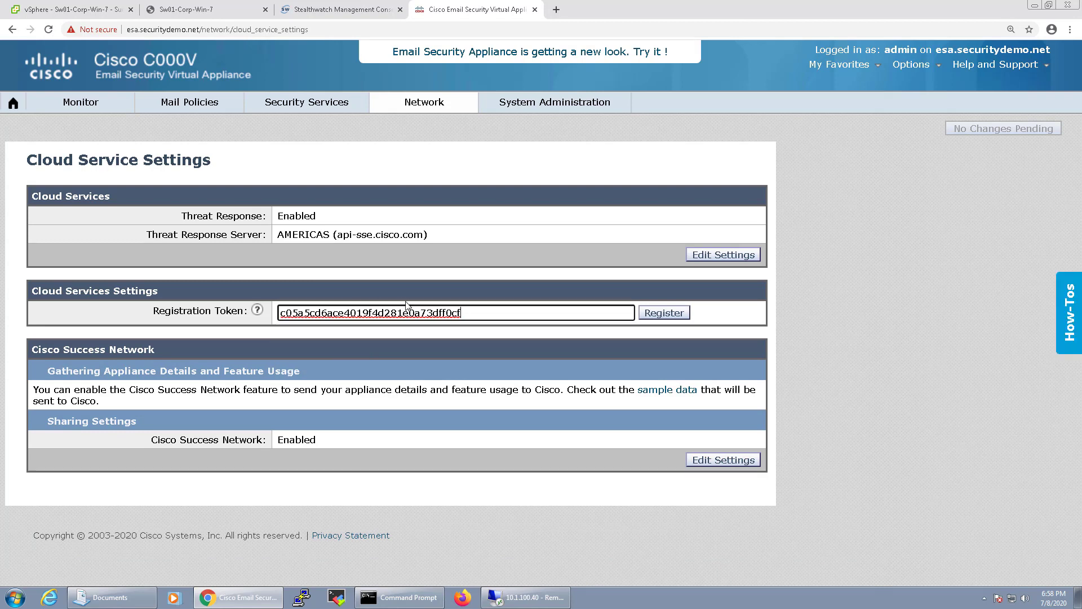
{"action": "left_click", "coordinate": [678, 314]}
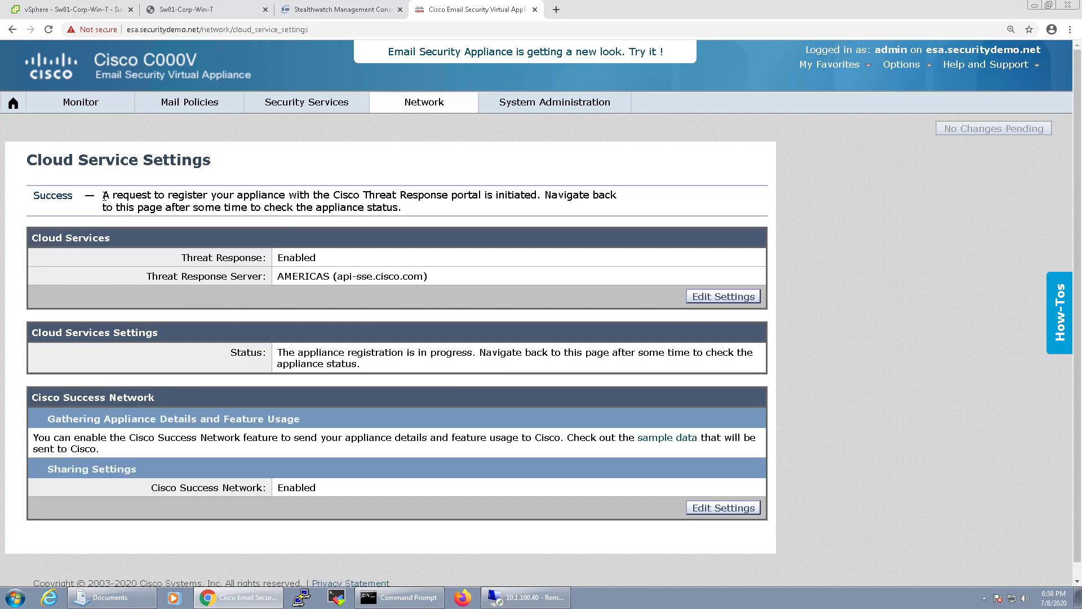
- Check the registration success message and reload to confirm the appliance's registration status
{"action": "left_click_drag", "start_coordinate": [102, 195], "coordinate": [379, 209]}
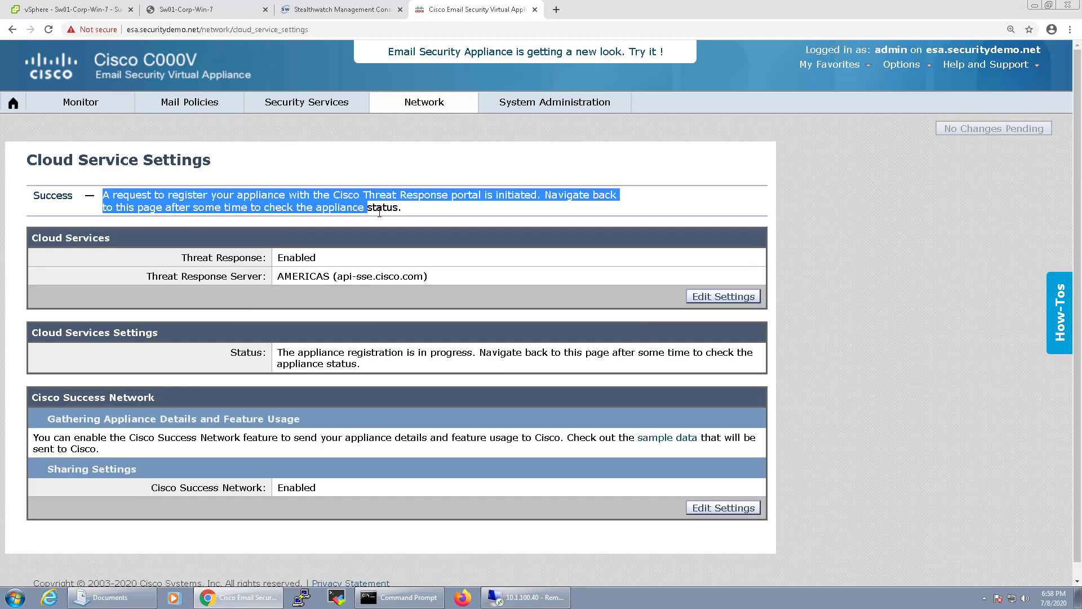
{"action": "left_click", "coordinate": [430, 428]}
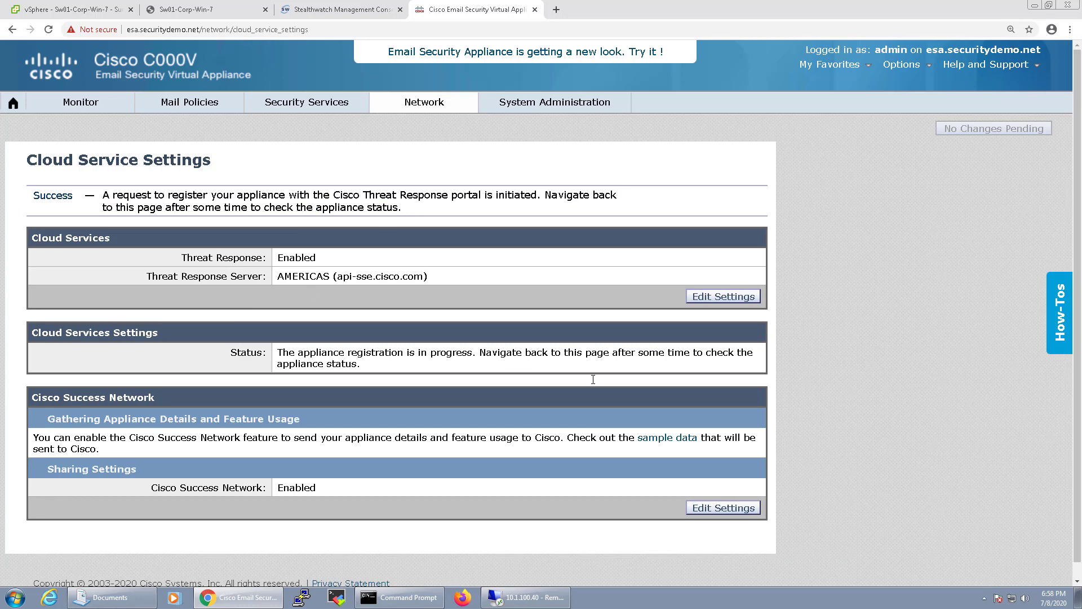
{"action": "left_click", "coordinate": [50, 30]}
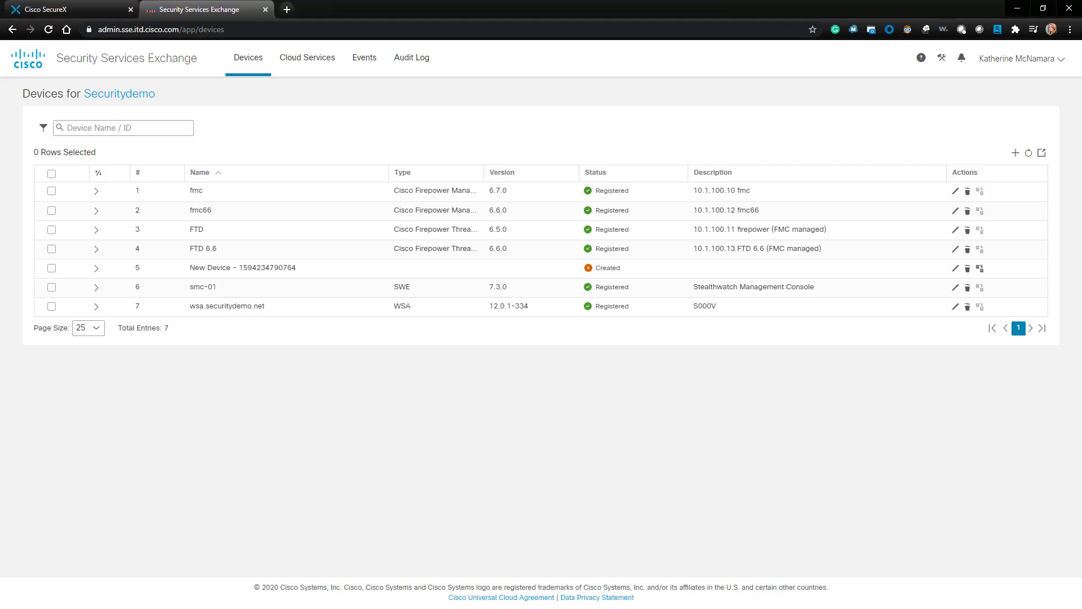
- Refresh the SSE device list and confirm esa.securitydemo.net is listed as registered
{"action": "left_click", "coordinate": [1029, 152]}
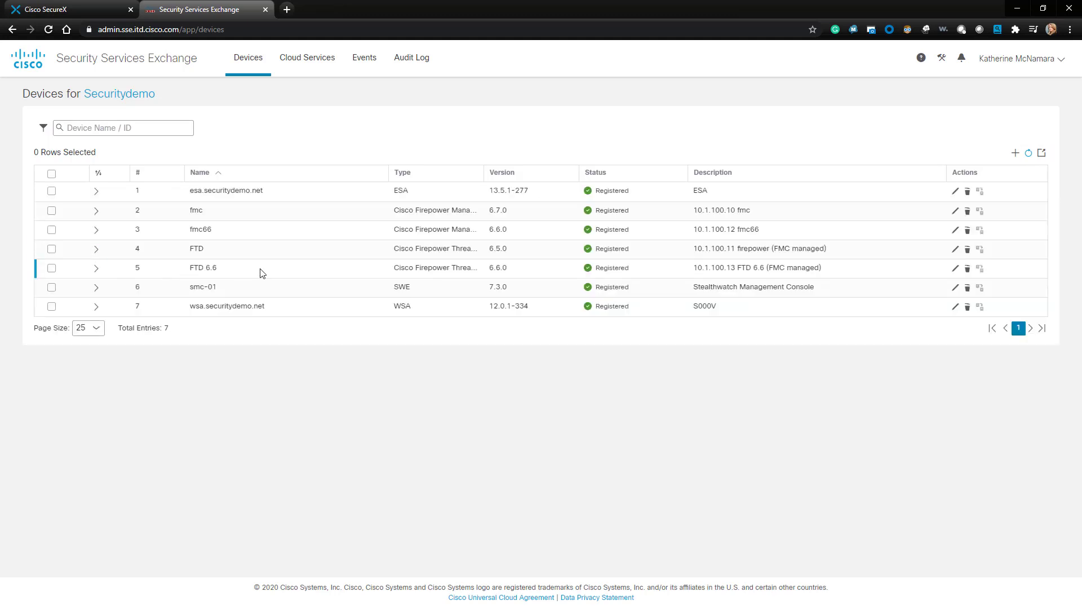
{"action": "left_click_drag", "start_coordinate": [186, 190], "coordinate": [296, 195]}
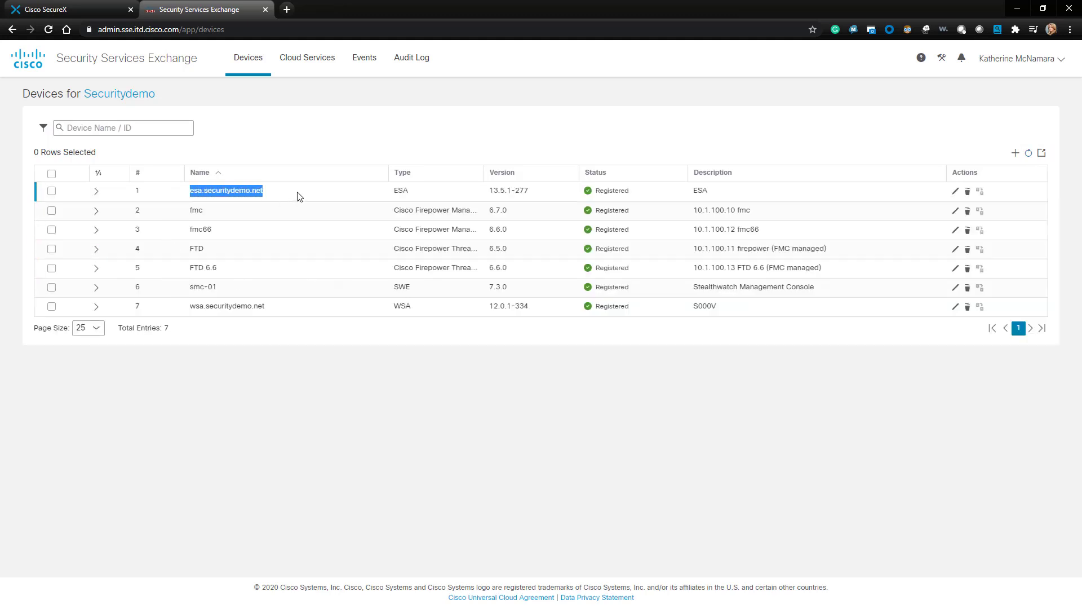
- Add an Email Security Appliance integration for esa.securitydemo.net with a 30-day request timeframe
{"action": "left_click", "coordinate": [265, 9]}
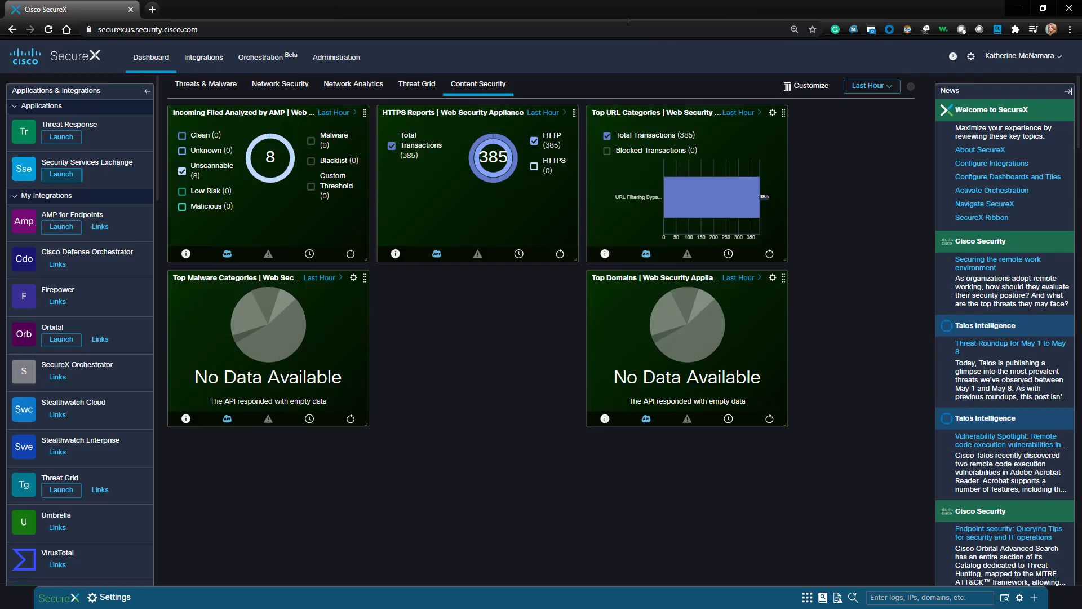
{"action": "left_click", "coordinate": [195, 58]}
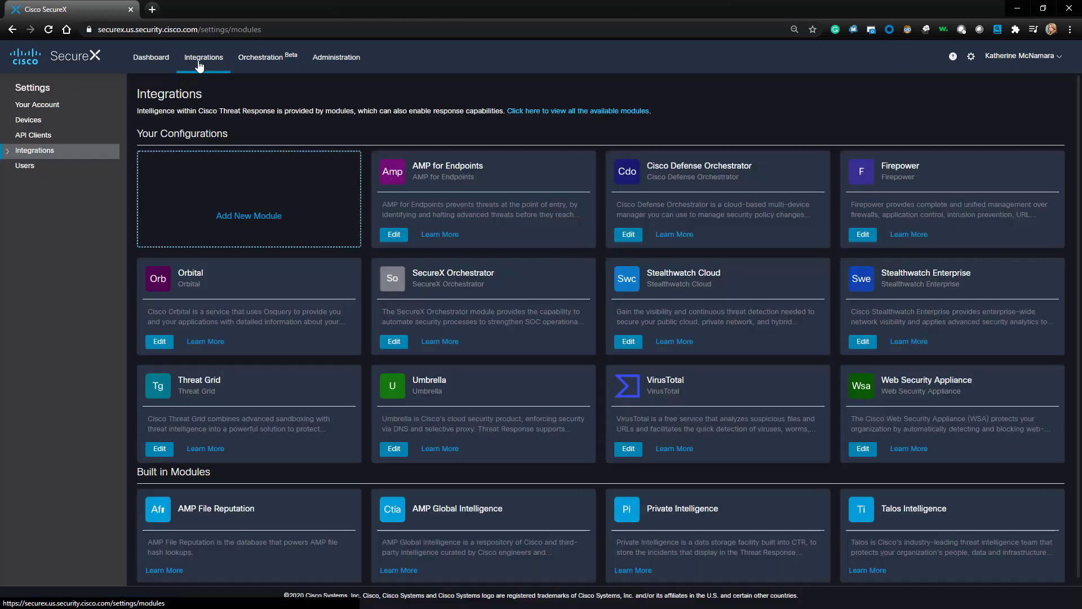
{"action": "left_click", "coordinate": [214, 223]}
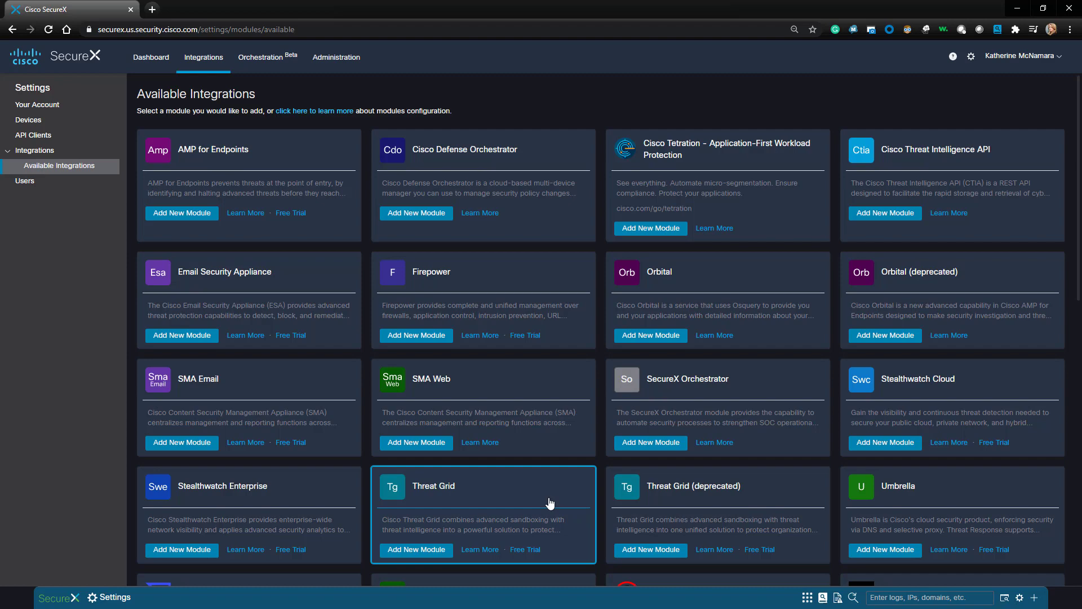
{"action": "left_click", "coordinate": [188, 336]}
{"action": "left_click", "coordinate": [190, 162]}
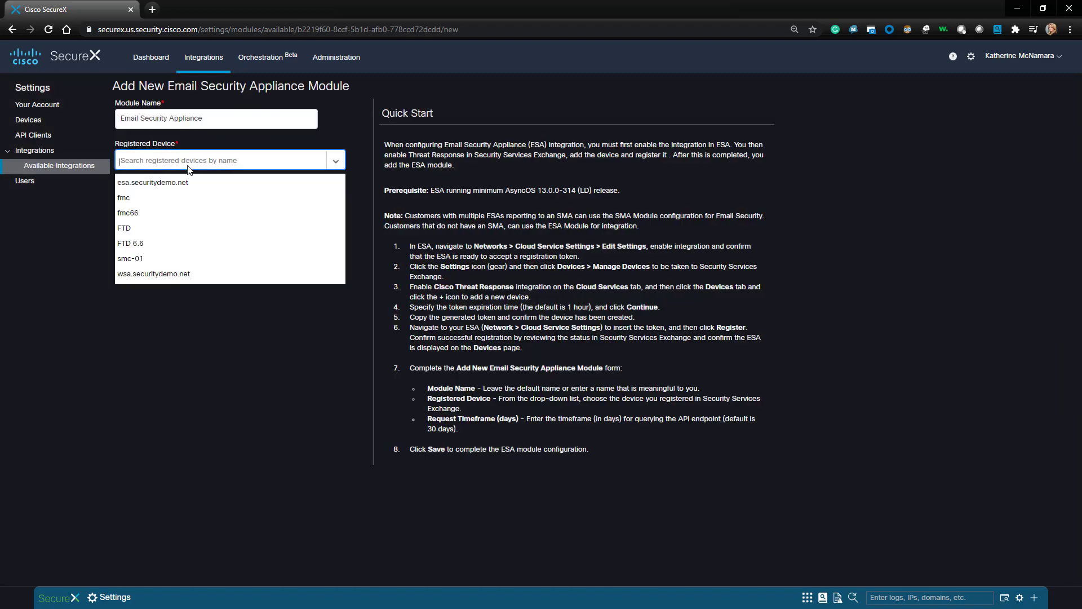
{"action": "left_click", "coordinate": [148, 183]}
{"action": "left_click", "coordinate": [166, 264]}
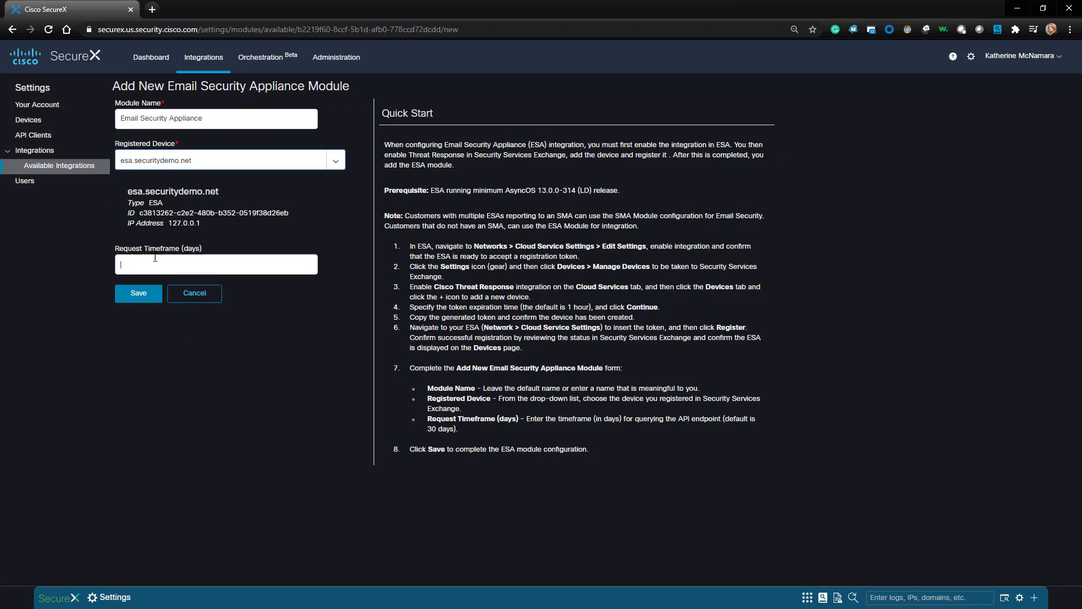
{"action": "type", "text": "30"}
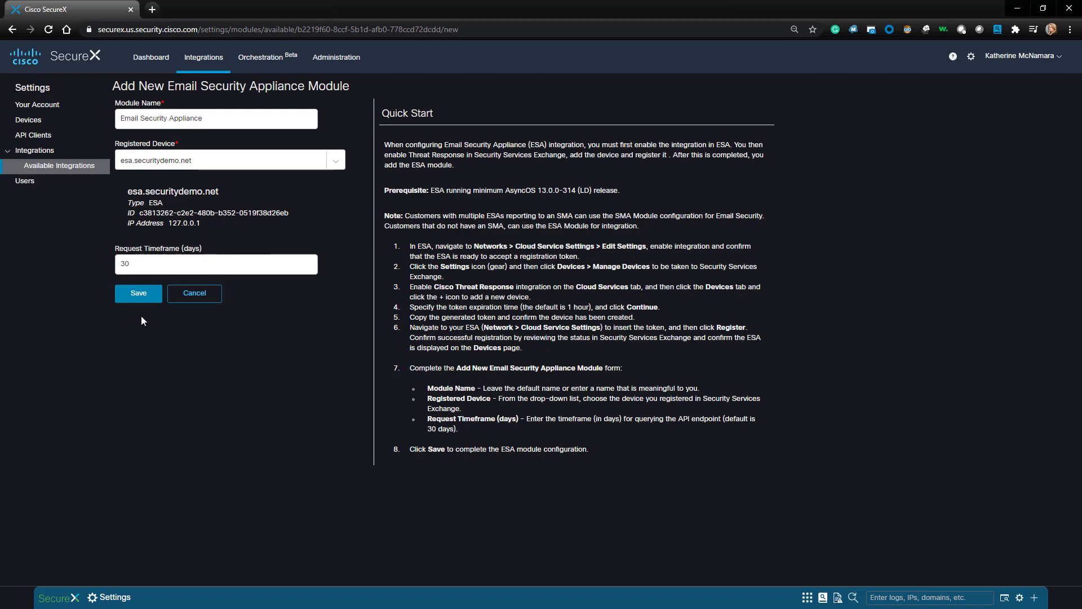
{"action": "left_click", "coordinate": [139, 299]}
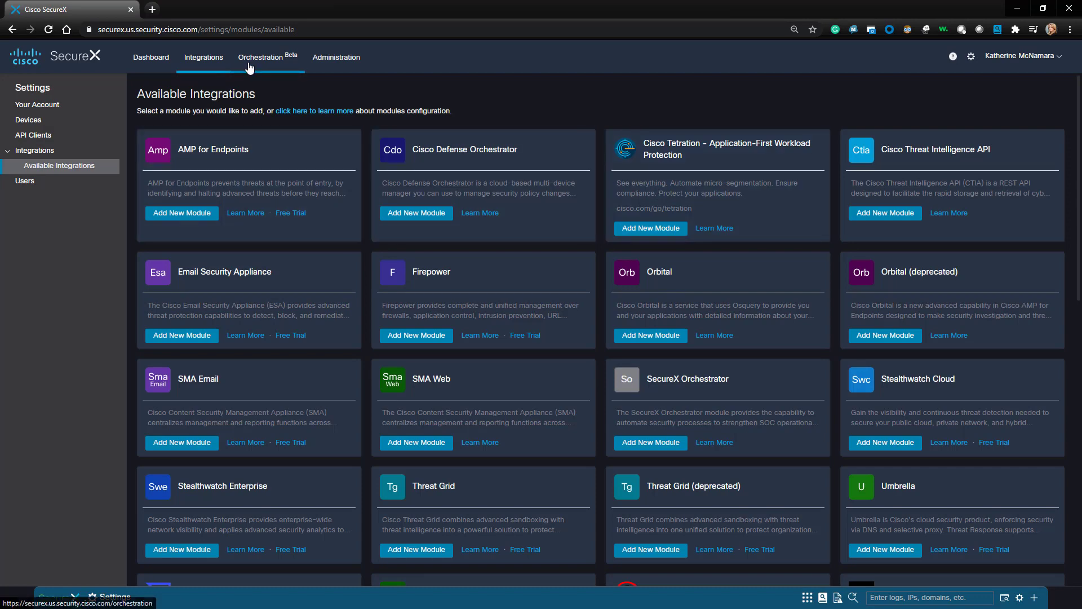
- Customize the SecureX dashboard and expand the Email Security Appliance tiles for adding
{"action": "left_click", "coordinate": [151, 58]}
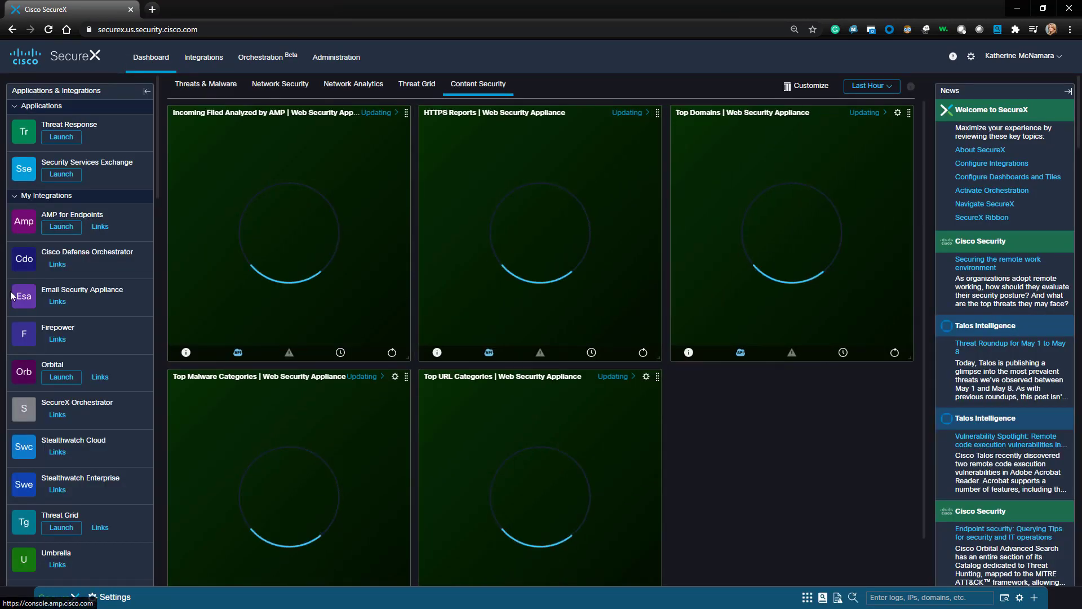
{"action": "left_click", "coordinate": [811, 86]}
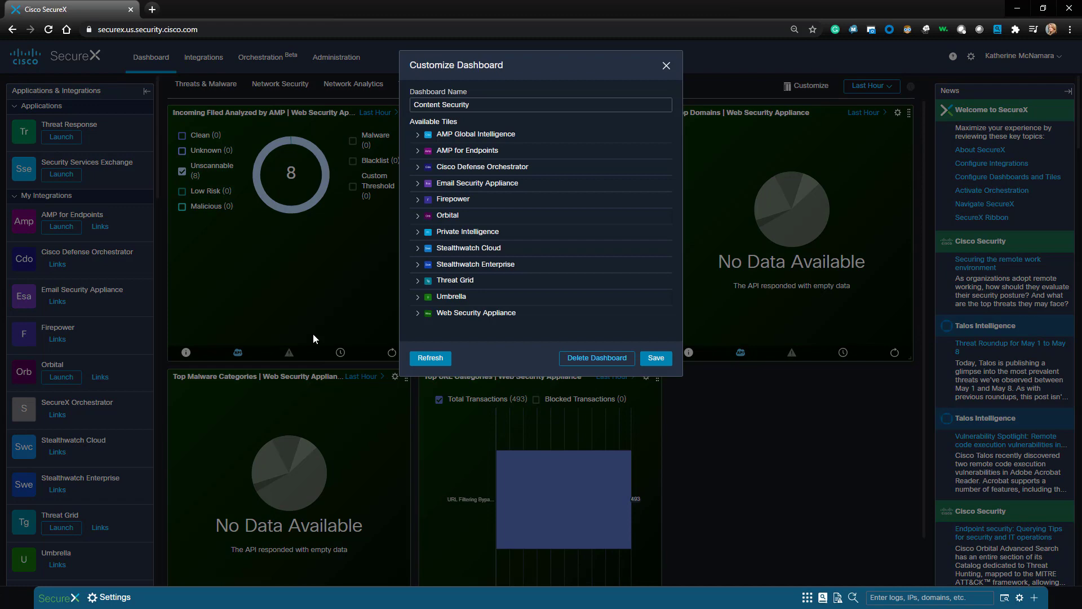
{"action": "left_click", "coordinate": [424, 183]}
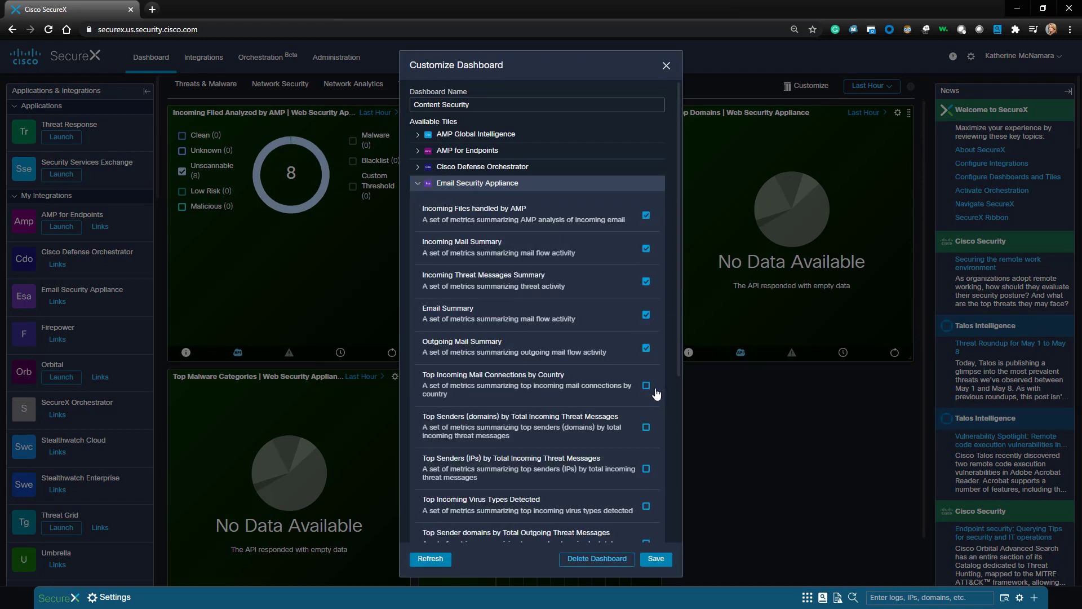
{"action": "scroll", "coordinate": [647, 473], "scroll_direction": "down", "scroll_amount": 4}
- Save the added tiles, then shrink the first Web Security tiles, HTTPS Reports and Top Domains, into the top row
{"action": "left_click", "coordinate": [657, 560]}
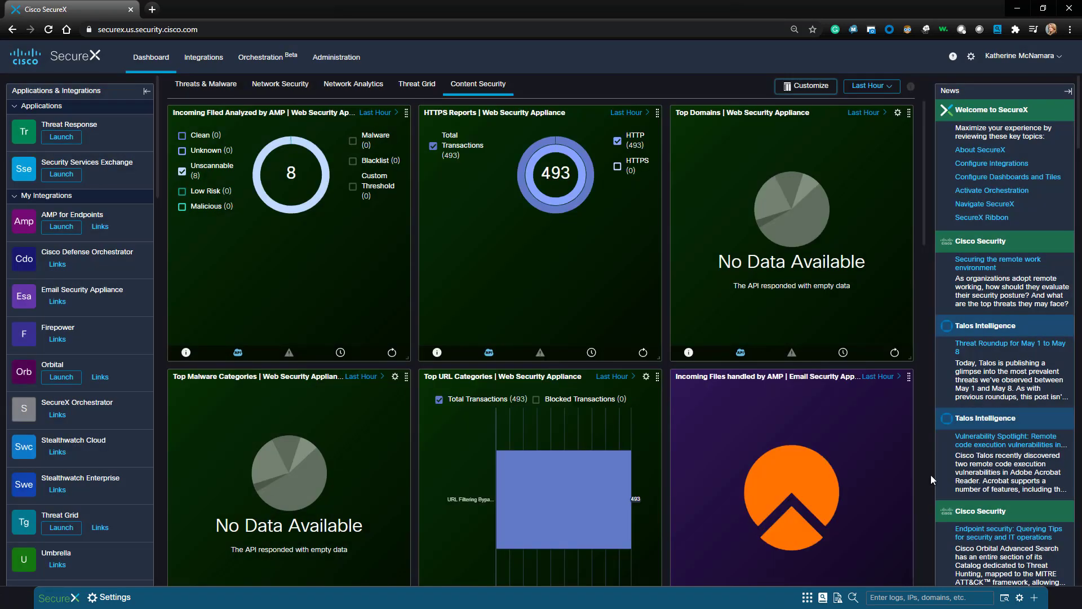
{"action": "scroll", "coordinate": [902, 406], "scroll_direction": "down", "scroll_amount": 9}
{"action": "scroll", "coordinate": [758, 294], "scroll_direction": "up", "scroll_amount": 9}
{"action": "left_click_drag", "start_coordinate": [409, 358], "coordinate": [367, 264]}
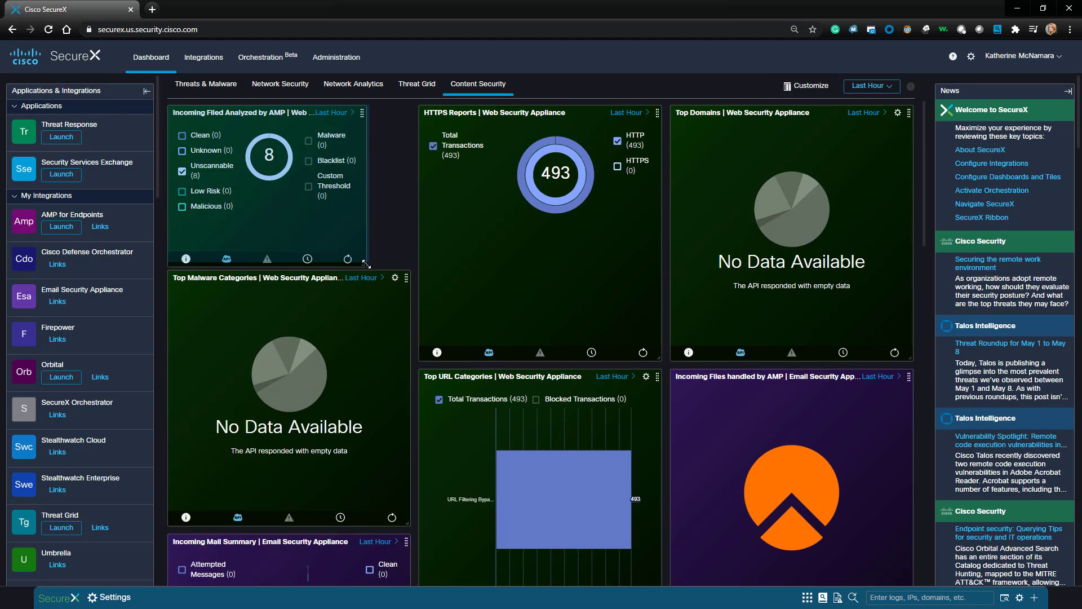
{"action": "left_click_drag", "start_coordinate": [658, 358], "coordinate": [578, 261]}
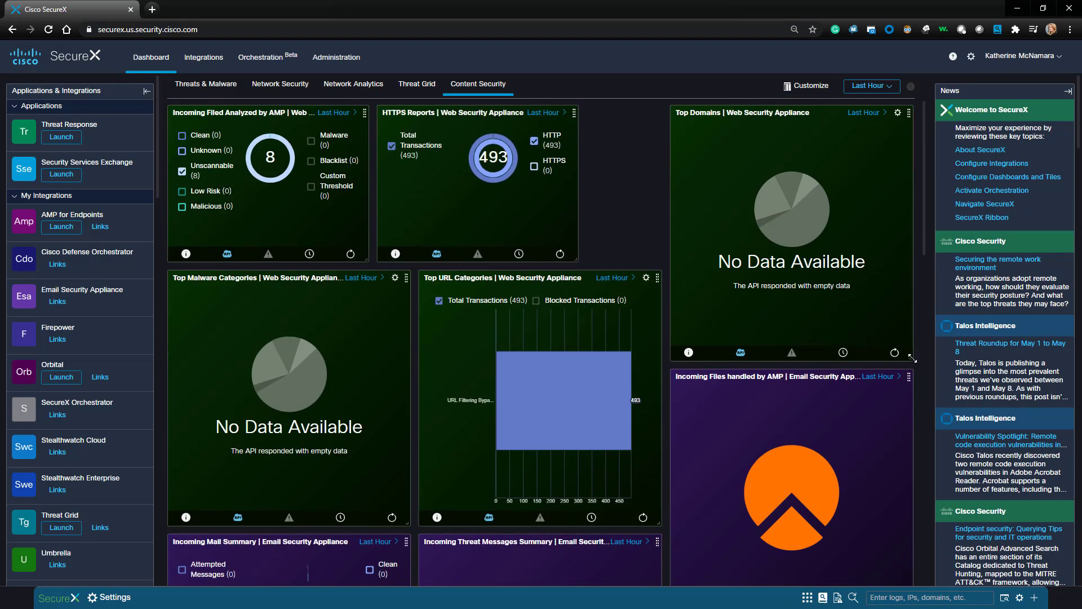
{"action": "left_click_drag", "start_coordinate": [913, 359], "coordinate": [788, 261]}
- Hide the News panel and fit Top Malware Categories and Top Domains into the top row
{"action": "left_click_drag", "start_coordinate": [410, 524], "coordinate": [372, 412]}
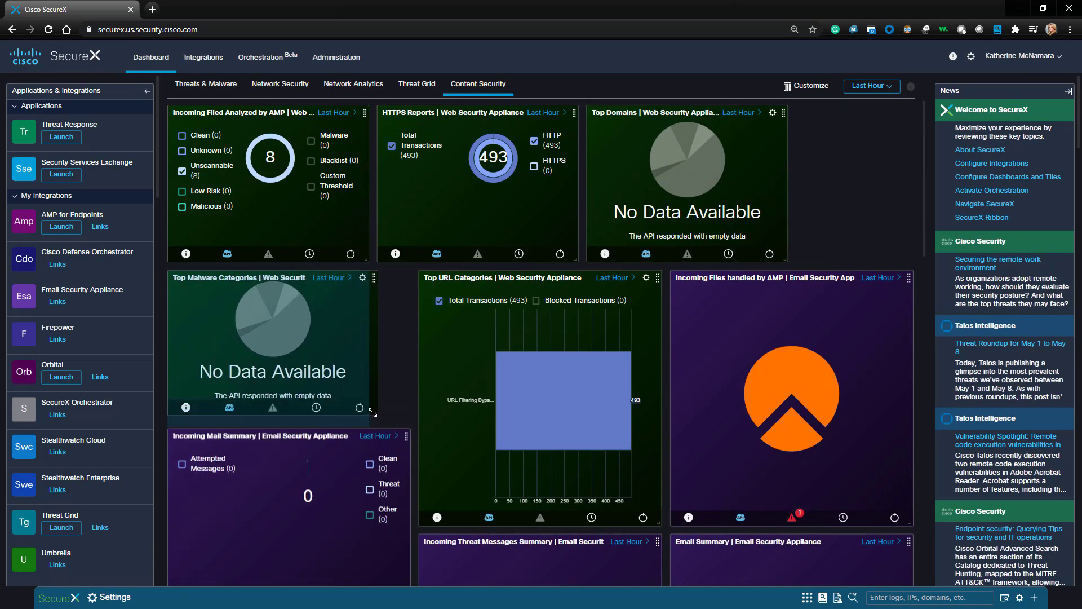
{"action": "left_click", "coordinate": [1069, 91]}
{"action": "left_click_drag", "start_coordinate": [1068, 281], "coordinate": [1026, 230]}
{"action": "left_click_drag", "start_coordinate": [913, 389], "coordinate": [867, 261]}
{"action": "left_click_drag", "start_coordinate": [1067, 227], "coordinate": [1067, 228]}
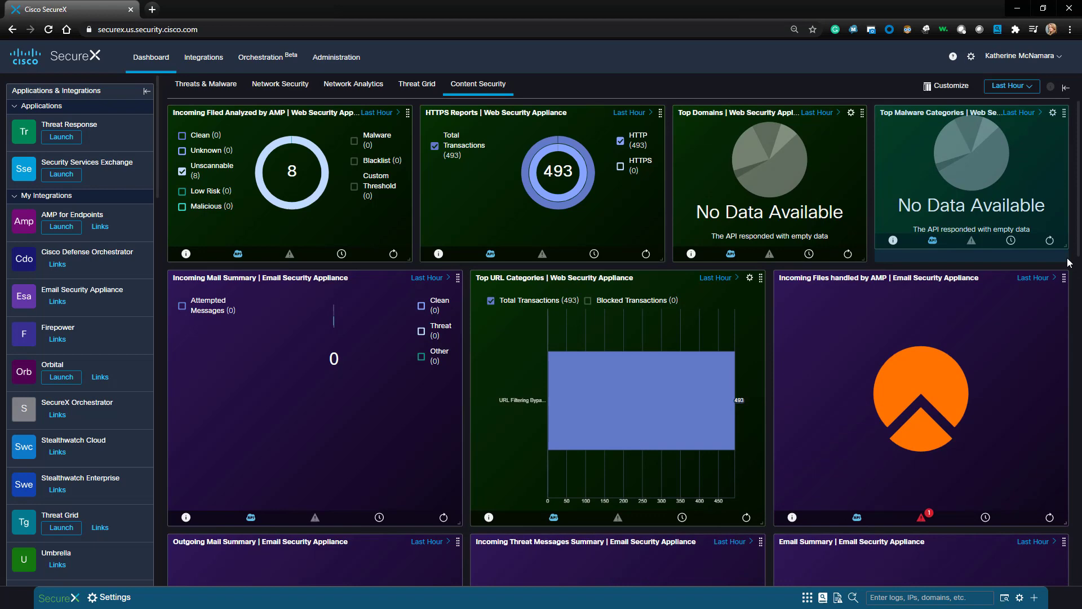
- Reload the Incoming Files handled by AMP, Outgoing Mail, Incoming Threat Messages and Email Summary tiles
{"action": "scroll", "coordinate": [622, 434], "scroll_direction": "down", "scroll_amount": 3}
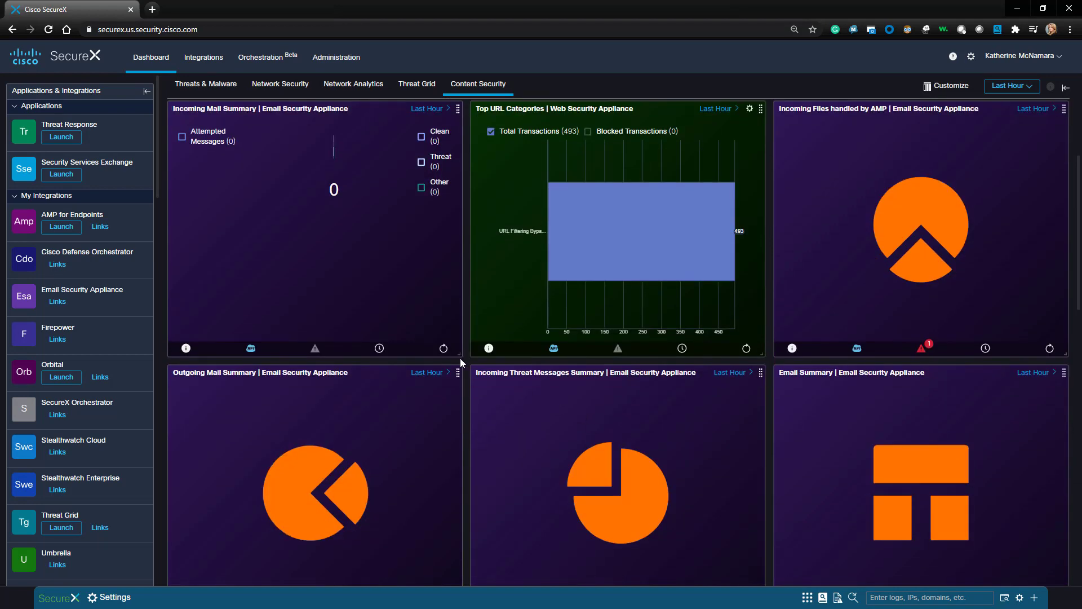
{"action": "left_click", "coordinate": [1050, 348]}
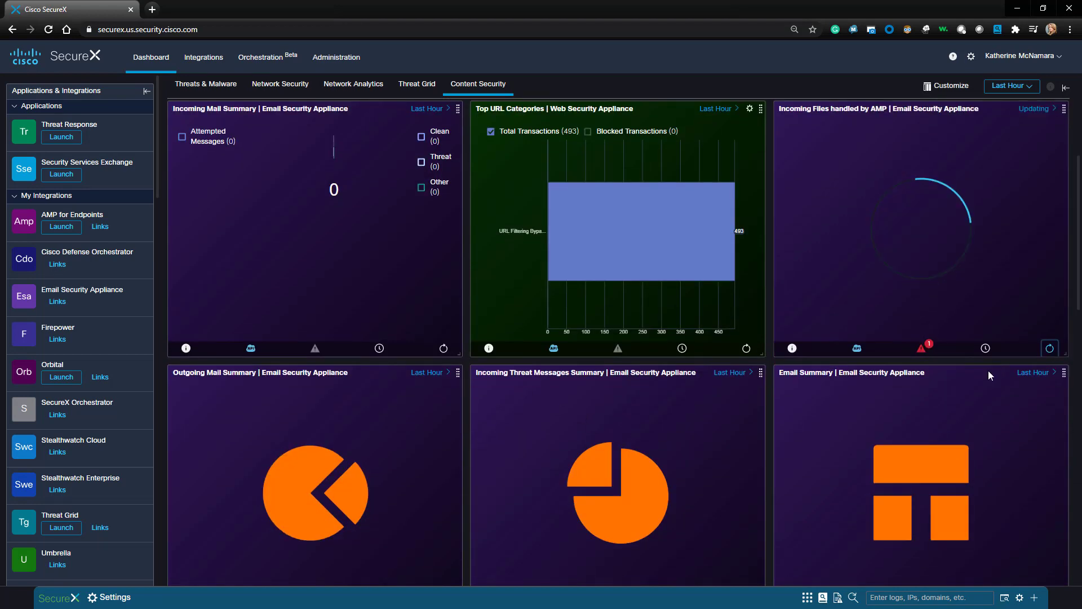
{"action": "scroll", "coordinate": [539, 326], "scroll_direction": "down", "scroll_amount": 4}
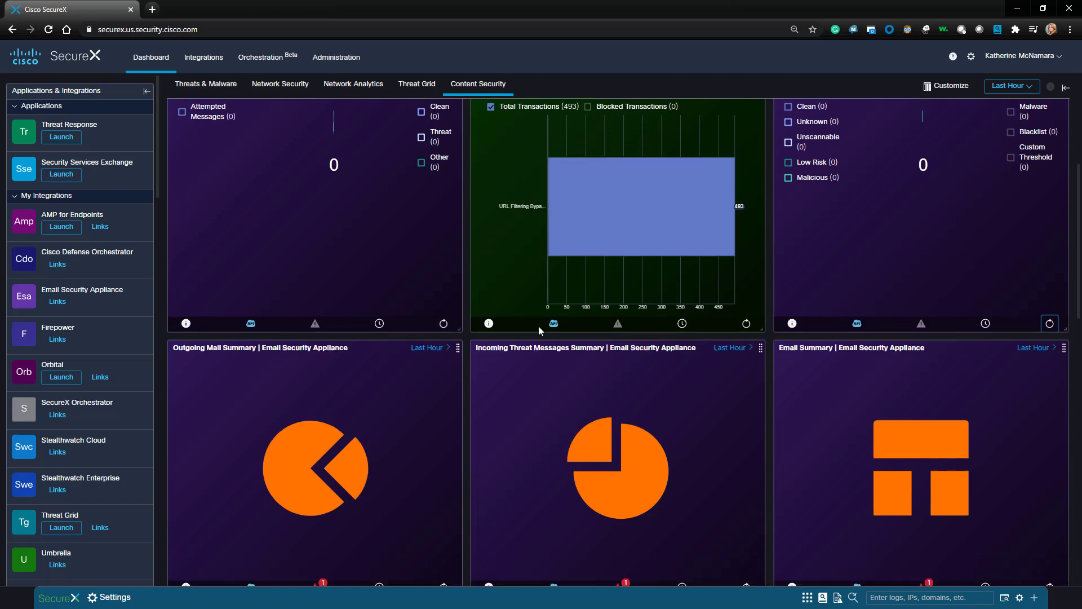
{"action": "left_click", "coordinate": [444, 386]}
{"action": "left_click", "coordinate": [746, 387]}
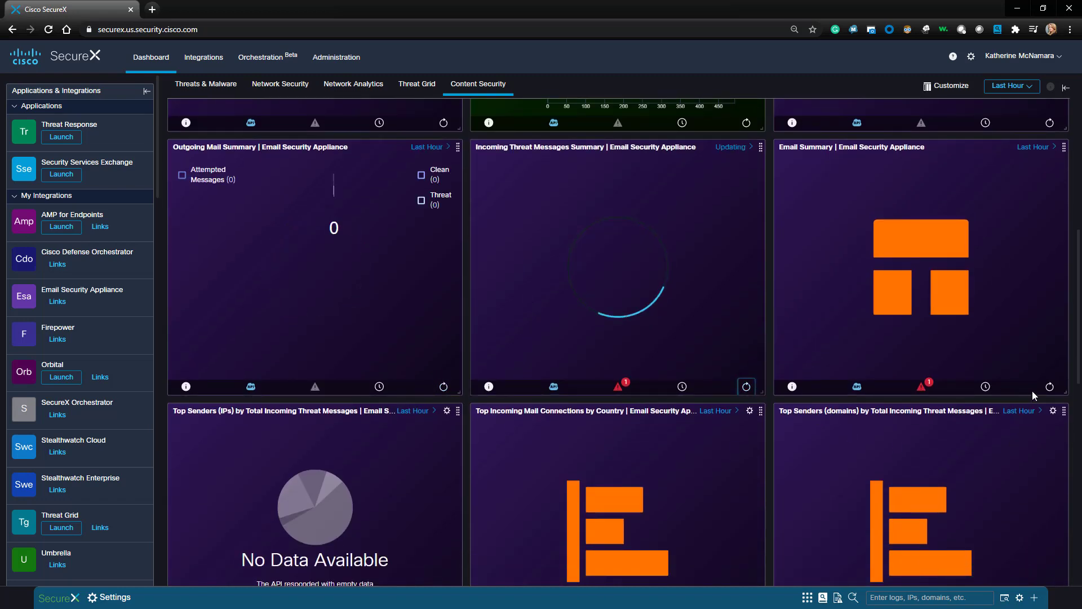
{"action": "left_click", "coordinate": [1050, 386]}
- Reload the Top Senders, Incoming Connections by Country, outgoing threats, Virus Types and URL Spam tiles
{"action": "scroll", "coordinate": [468, 445], "scroll_direction": "down", "scroll_amount": 4}
{"action": "left_click", "coordinate": [444, 424]}
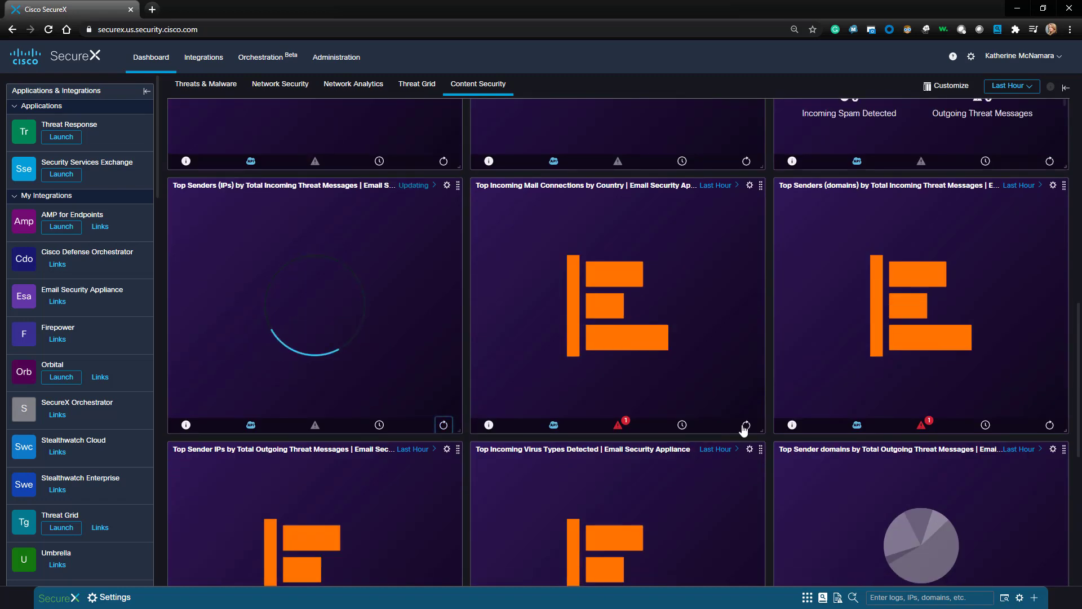
{"action": "left_click", "coordinate": [746, 424]}
{"action": "left_click", "coordinate": [1050, 425]}
{"action": "scroll", "coordinate": [422, 424], "scroll_direction": "down", "scroll_amount": 7}
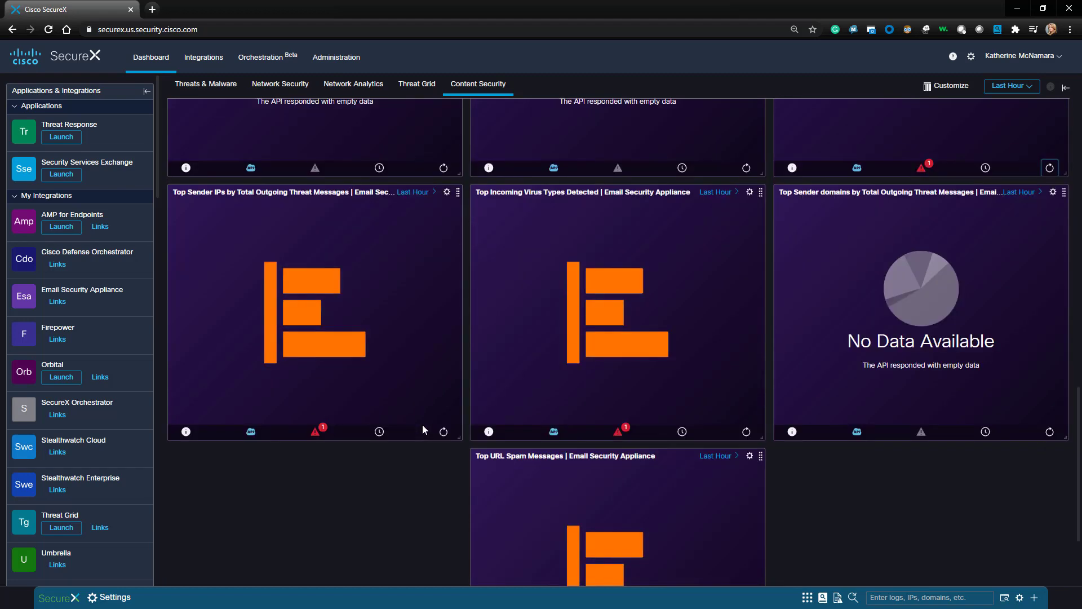
{"action": "left_click", "coordinate": [443, 302]}
{"action": "left_click", "coordinate": [746, 302]}
{"action": "left_click", "coordinate": [1050, 302]}
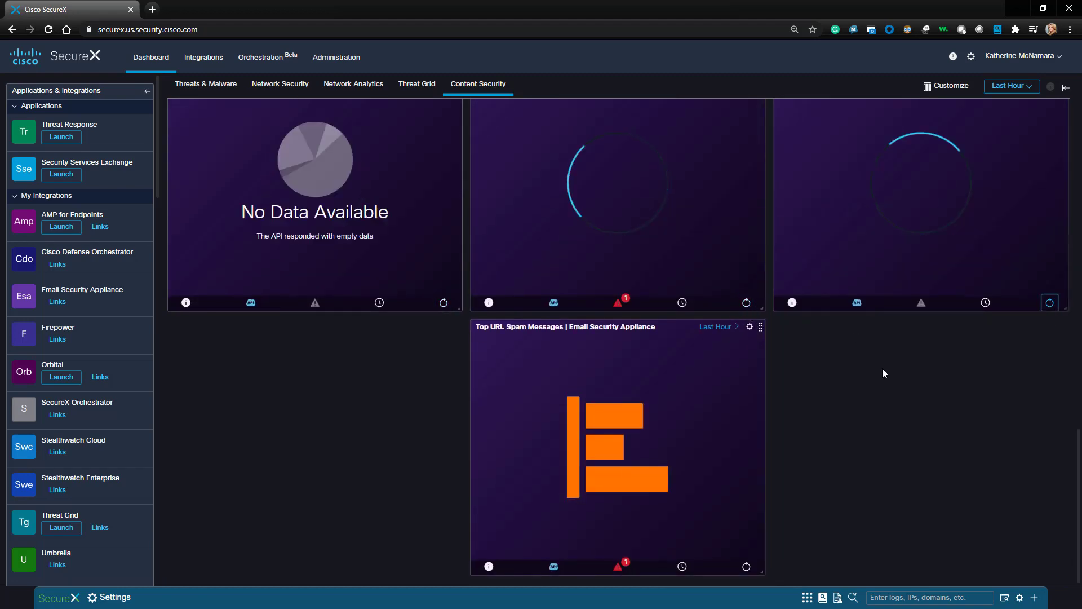
{"action": "left_click", "coordinate": [746, 566]}
- Resize several Email Security Appliance tiles by their corner handles to tighten the grid
{"action": "scroll", "coordinate": [877, 462], "scroll_direction": "up", "scroll_amount": 4}
{"action": "scroll", "coordinate": [877, 462], "scroll_direction": "up", "scroll_amount": 4}
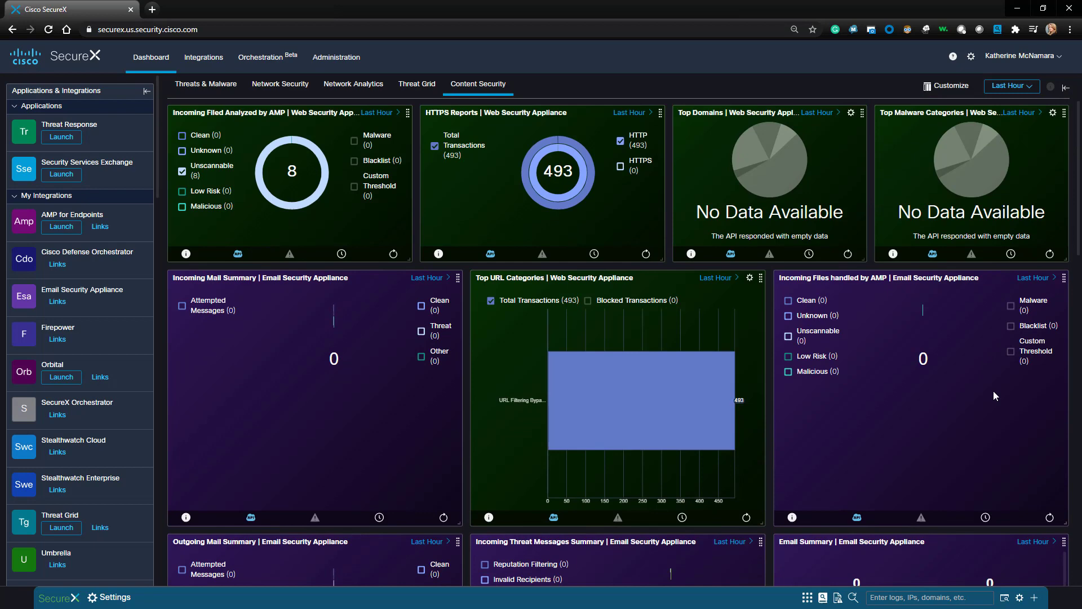
{"action": "left_click_drag", "start_coordinate": [1062, 521], "coordinate": [871, 429]}
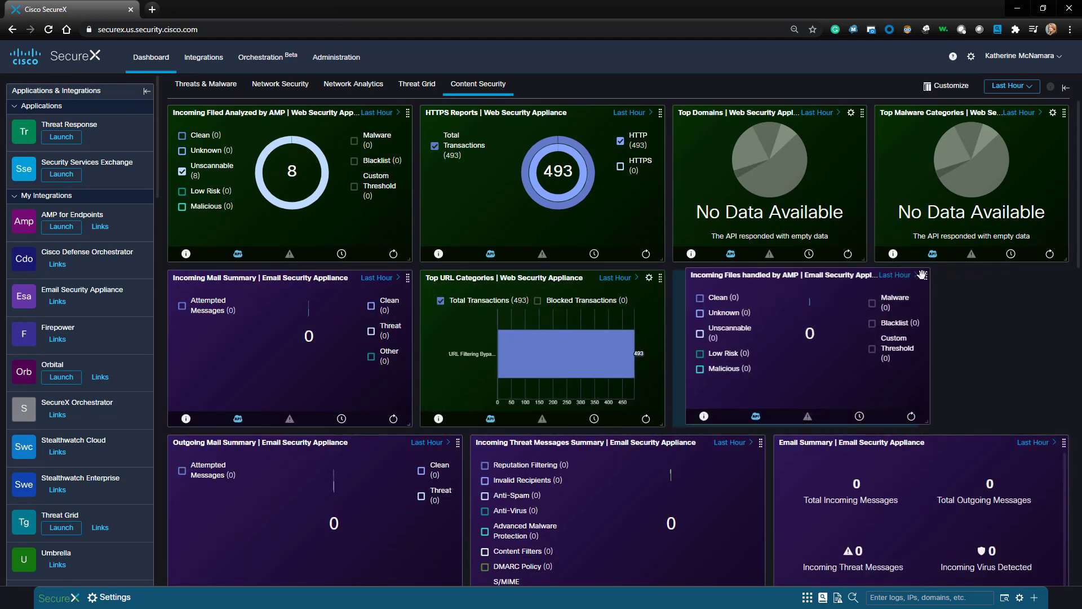
{"action": "scroll", "coordinate": [992, 366], "scroll_direction": "down", "scroll_amount": 2}
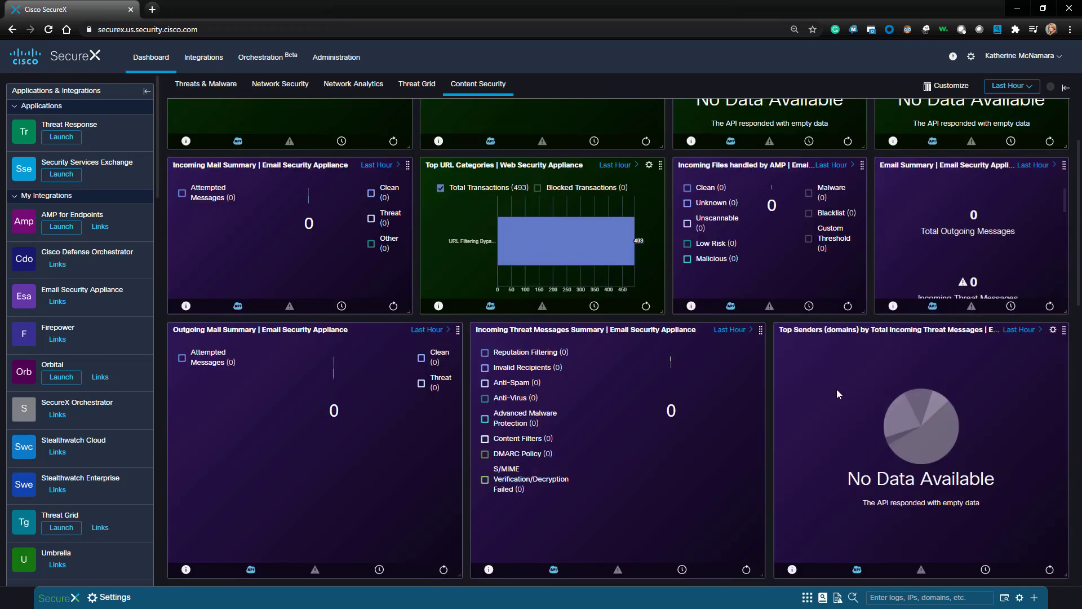
{"action": "scroll", "coordinate": [790, 361], "scroll_direction": "down", "scroll_amount": 2}
{"action": "left_click_drag", "start_coordinate": [763, 519], "coordinate": [660, 404]}
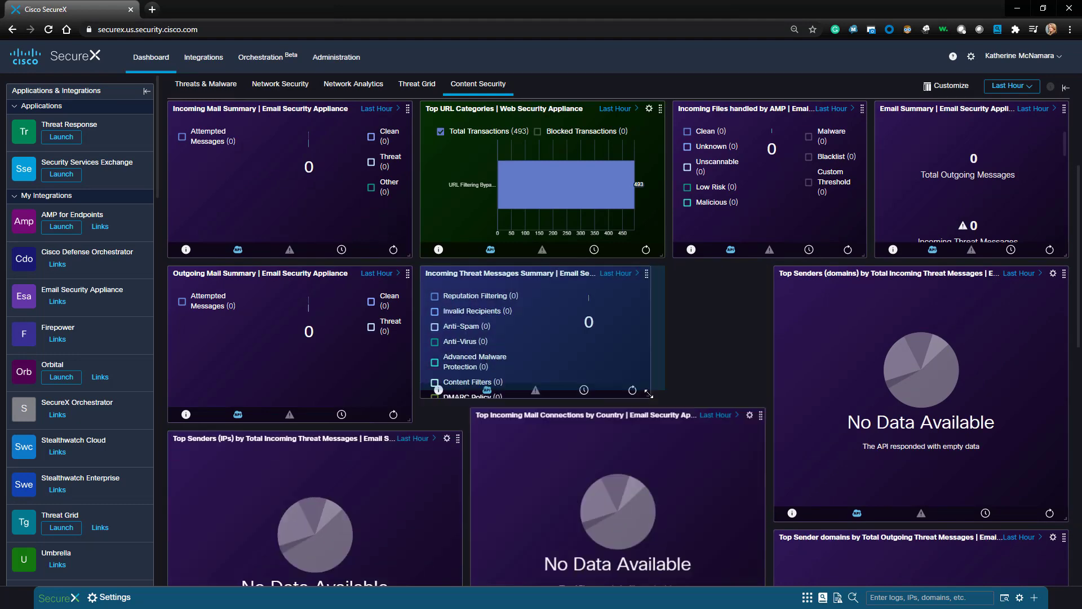
{"action": "left_click_drag", "start_coordinate": [1063, 496], "coordinate": [866, 446]}
{"action": "scroll", "coordinate": [951, 421], "scroll_direction": "down", "scroll_amount": 3}
{"action": "scroll", "coordinate": [950, 421], "scroll_direction": "up", "scroll_amount": 4}
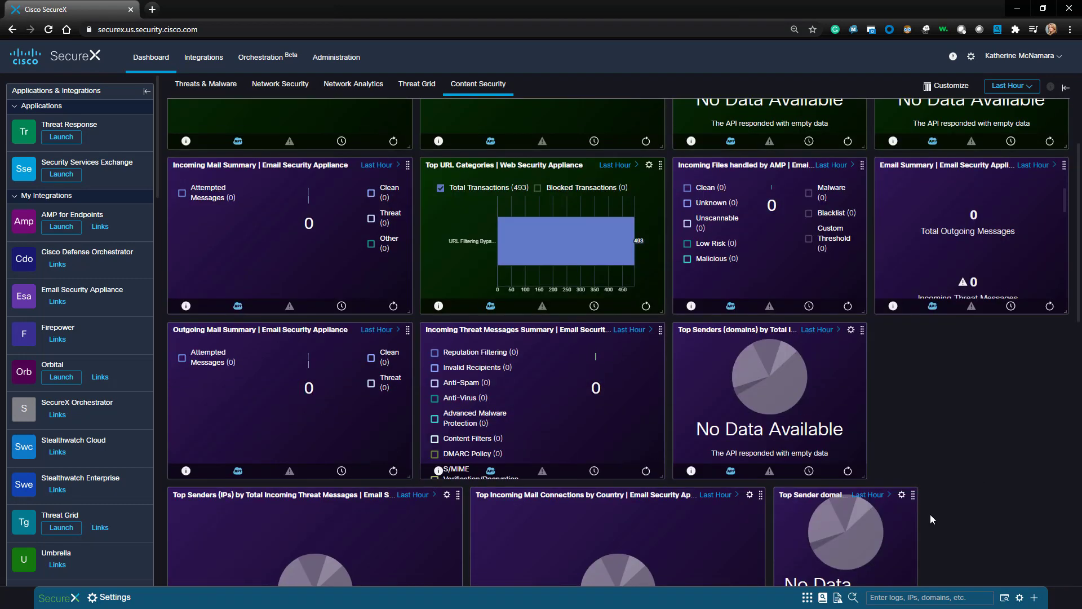
{"action": "left_click_drag", "start_coordinate": [911, 494], "coordinate": [1012, 328]}
{"action": "scroll", "coordinate": [755, 338], "scroll_direction": "down", "scroll_amount": 6}
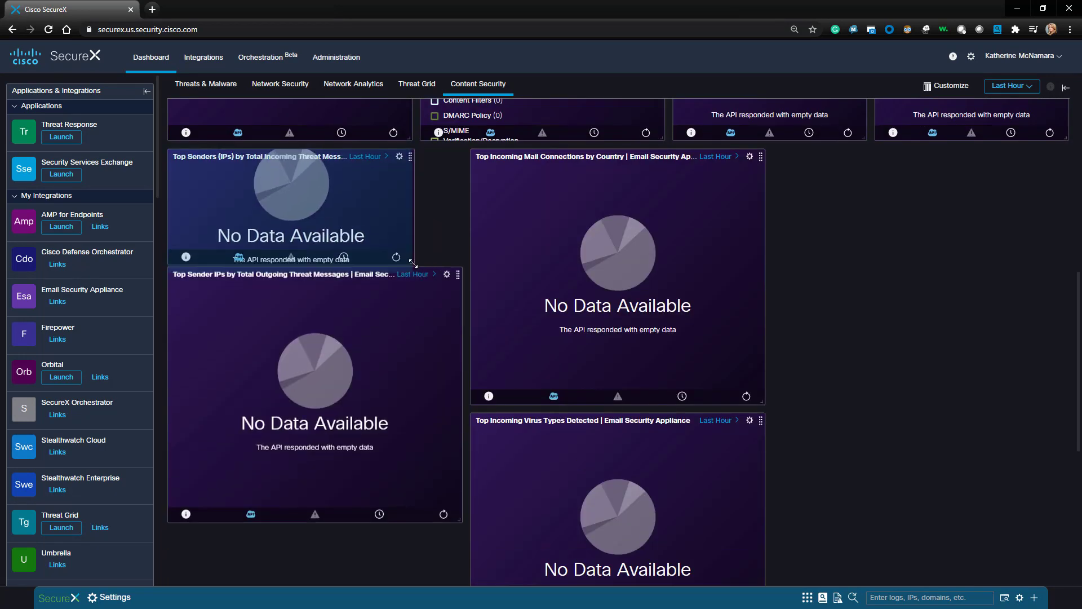
- Reposition the Mail Connections, Threat Messages, URL Spam and Outgoing Mail tiles, enlarging both summaries
{"action": "left_click_drag", "start_coordinate": [759, 157], "coordinate": [659, 160]}
{"action": "left_click_drag", "start_coordinate": [439, 158], "coordinate": [689, 492]}
{"action": "scroll", "coordinate": [689, 491], "scroll_direction": "down", "scroll_amount": 8}
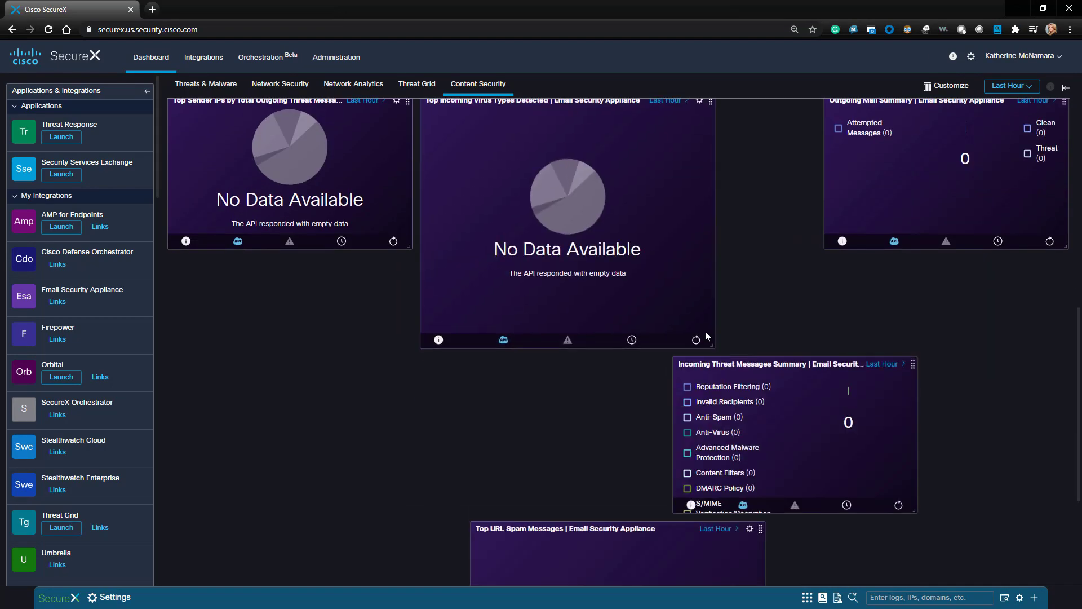
{"action": "left_click_drag", "start_coordinate": [761, 337], "coordinate": [1064, 160]}
{"action": "left_click_drag", "start_coordinate": [410, 307], "coordinate": [463, 308]}
{"action": "left_click_drag", "start_coordinate": [1064, 324], "coordinate": [407, 435]}
{"action": "left_click_drag", "start_coordinate": [414, 583], "coordinate": [483, 601]}
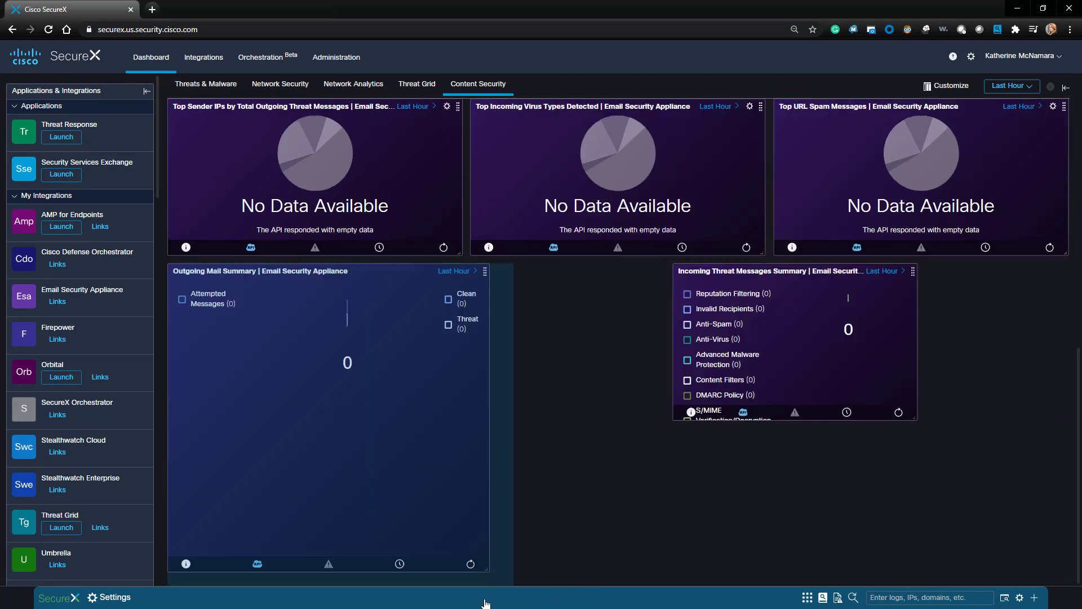
{"action": "left_click_drag", "start_coordinate": [917, 406], "coordinate": [1038, 517]}
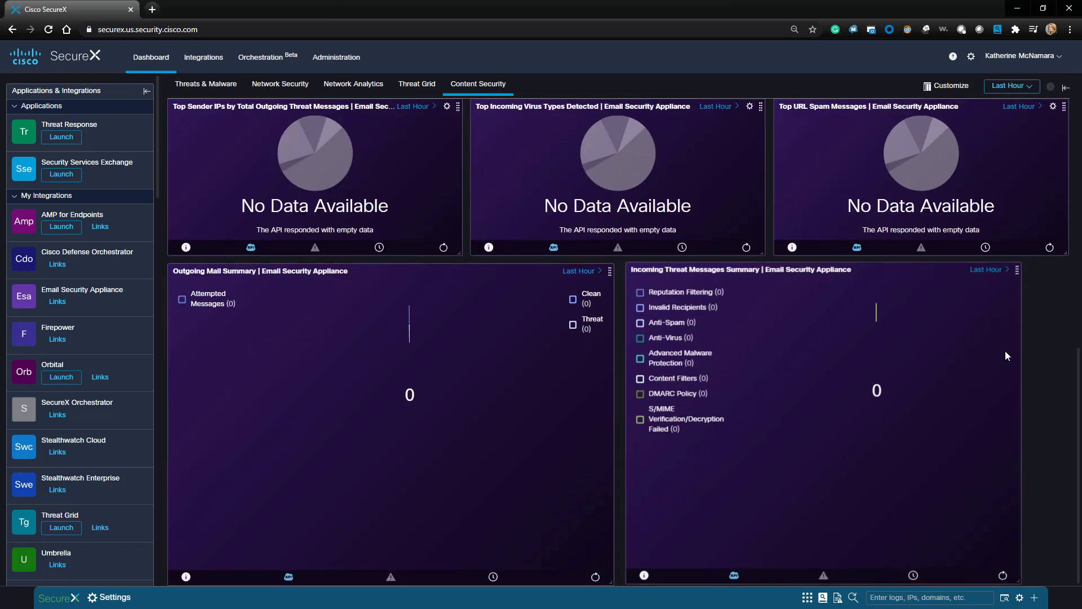